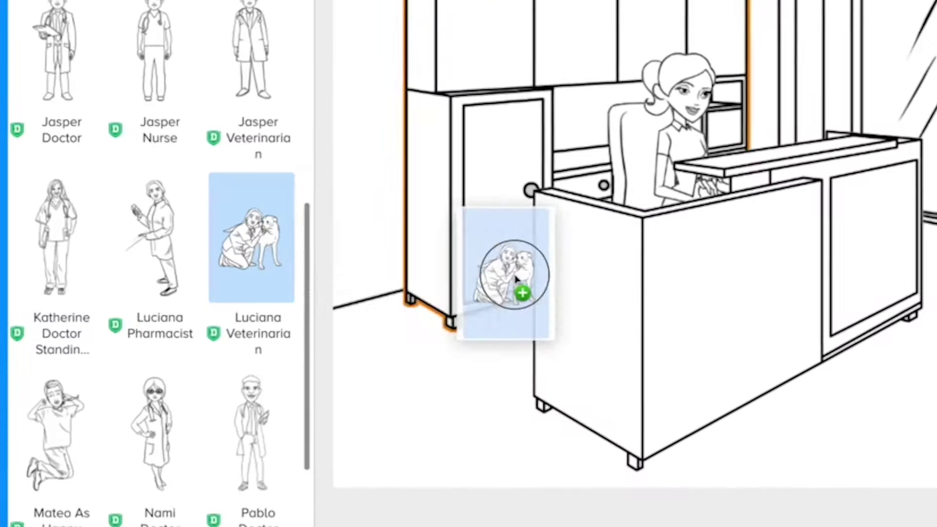
# - Drag a character and the running woman onto the intro demo canvas
pyautogui.moveTo(515, 279); pyautogui.dragTo(517, 281)
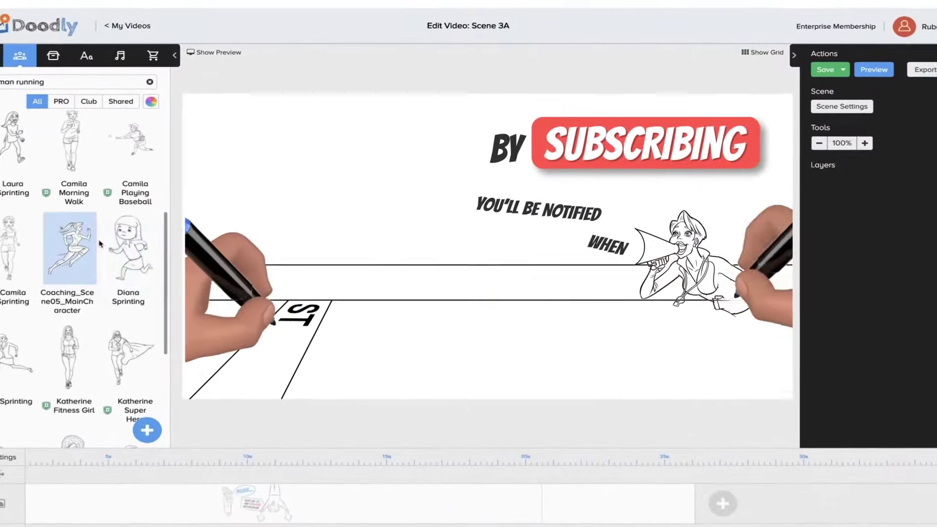
pyautogui.moveTo(100, 244); pyautogui.dragTo(261, 209)
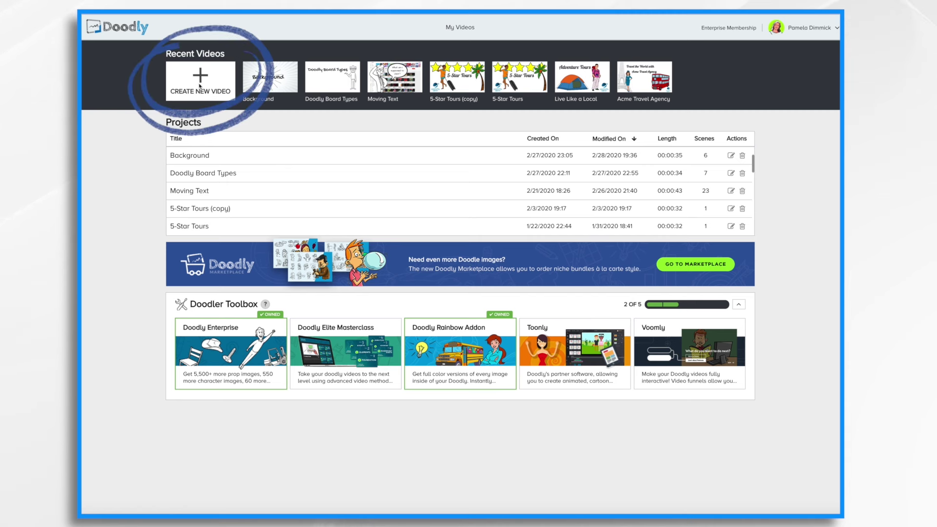
# - Create a whiteboard video named 'Cat Doctor' at 1080p (1920x1080) and open it
pyautogui.click(199, 86)
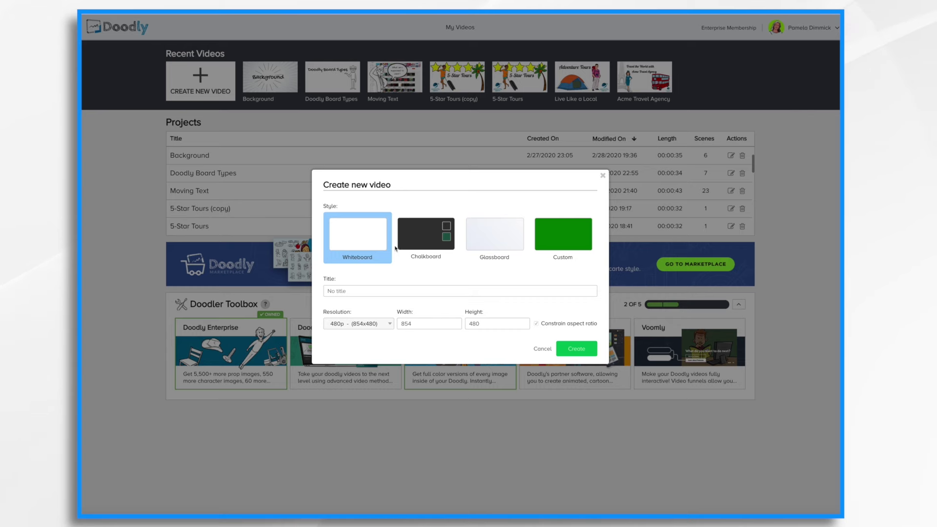
pyautogui.click(370, 291)
pyautogui.write('Caty Doctor')
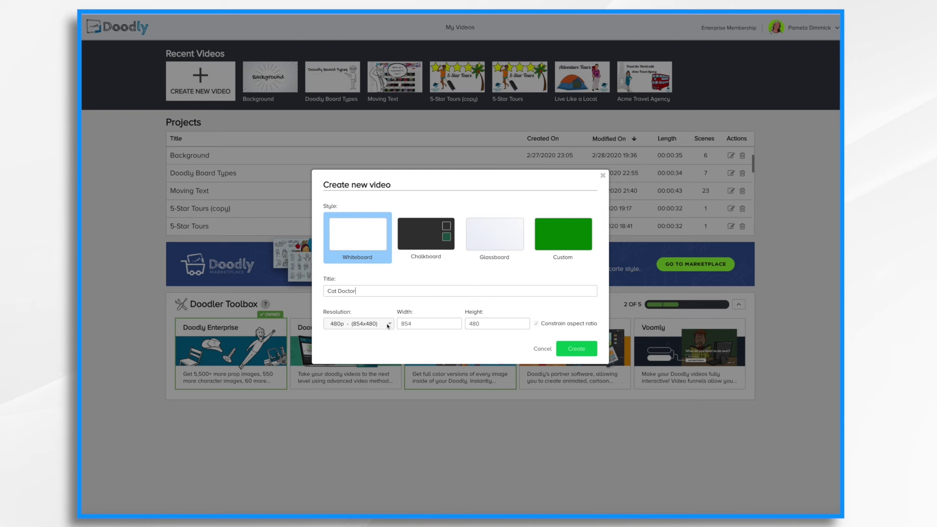
pyautogui.click(387, 324)
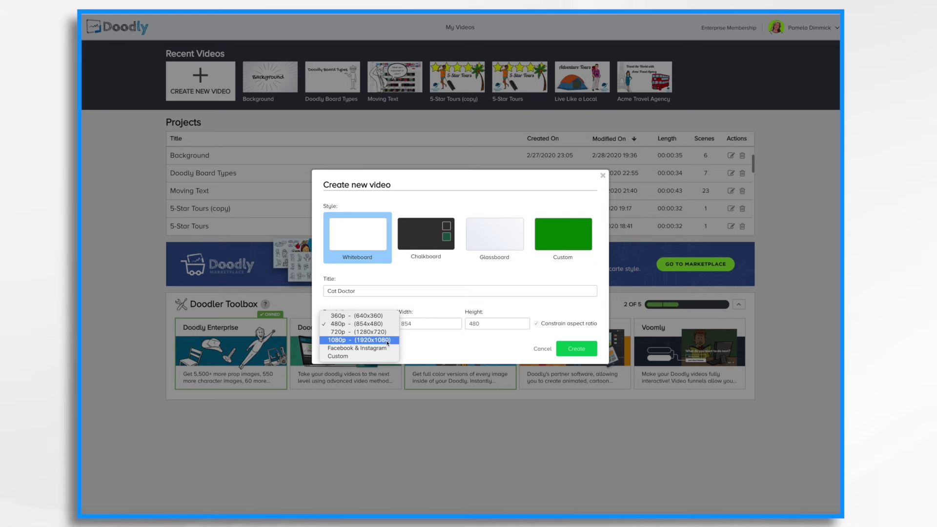
pyautogui.press('Escape')
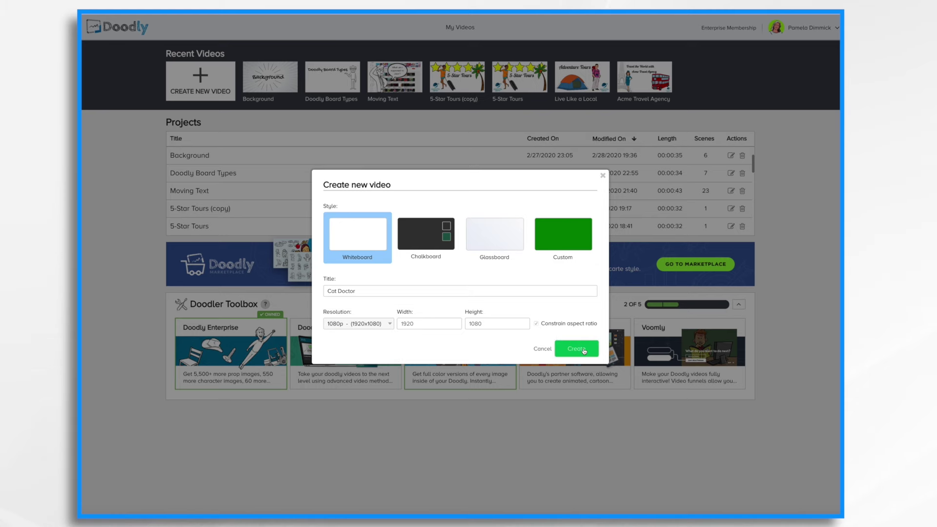
pyautogui.click(583, 350)
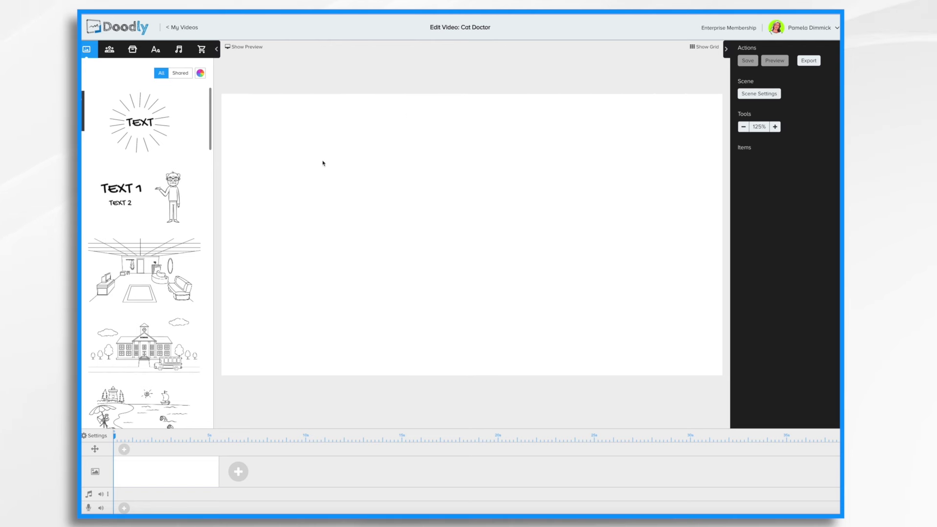
pyautogui.scroll(-5, 164, 286)
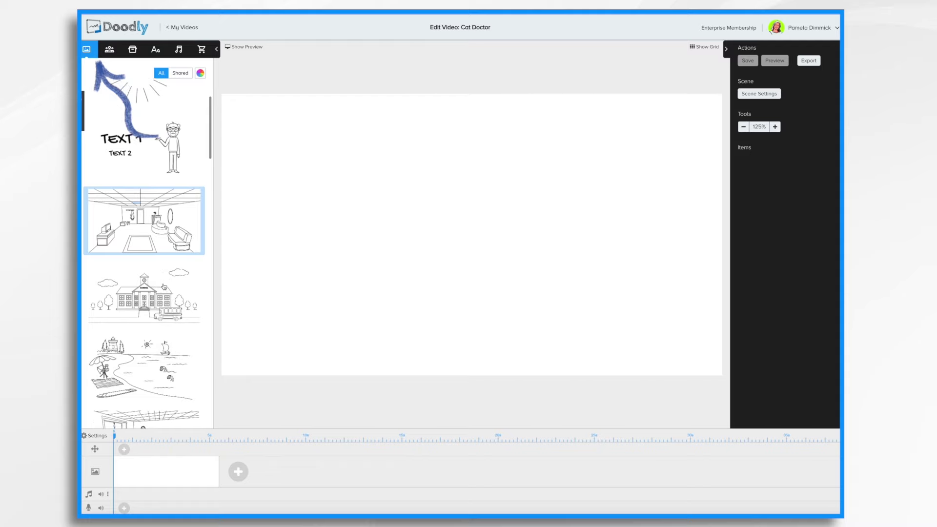
pyautogui.scroll(-6, 164, 287)
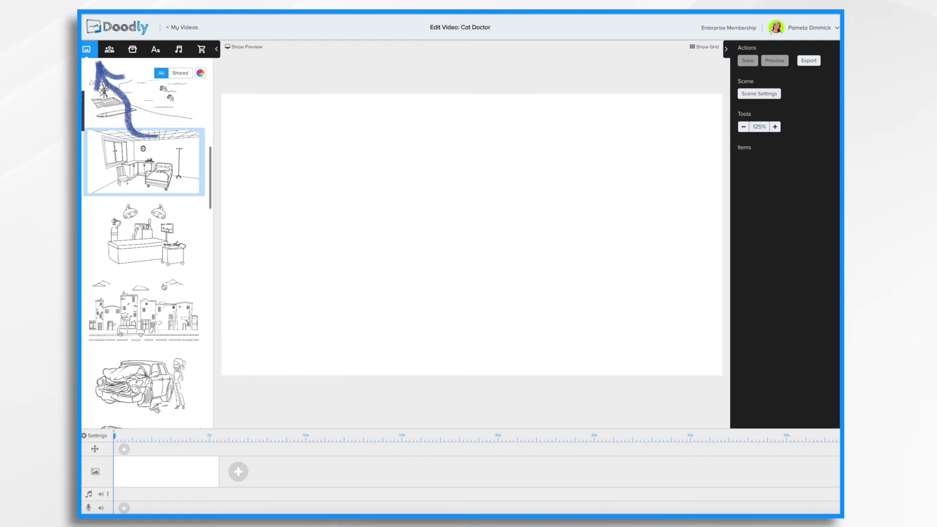
pyautogui.scroll(-8, 164, 286)
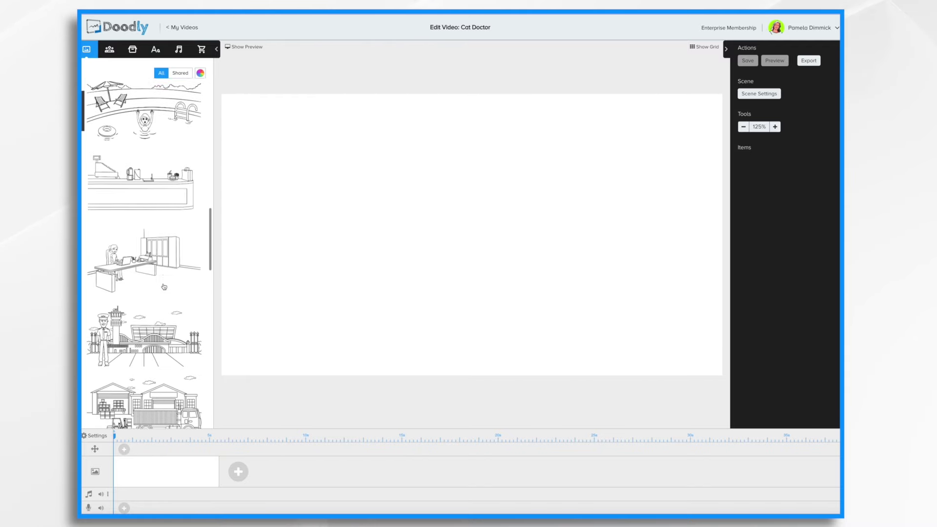
pyautogui.scroll(-7, 164, 287)
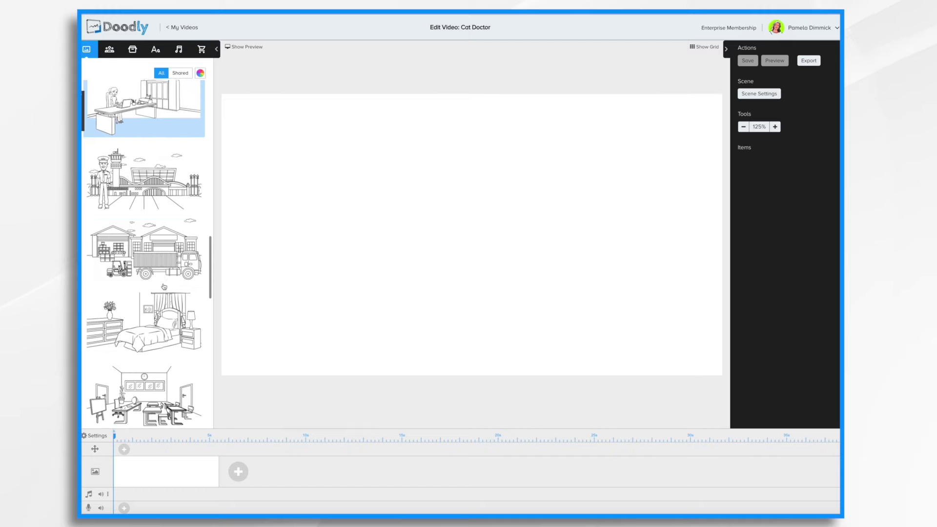
pyautogui.scroll(-5, 164, 286)
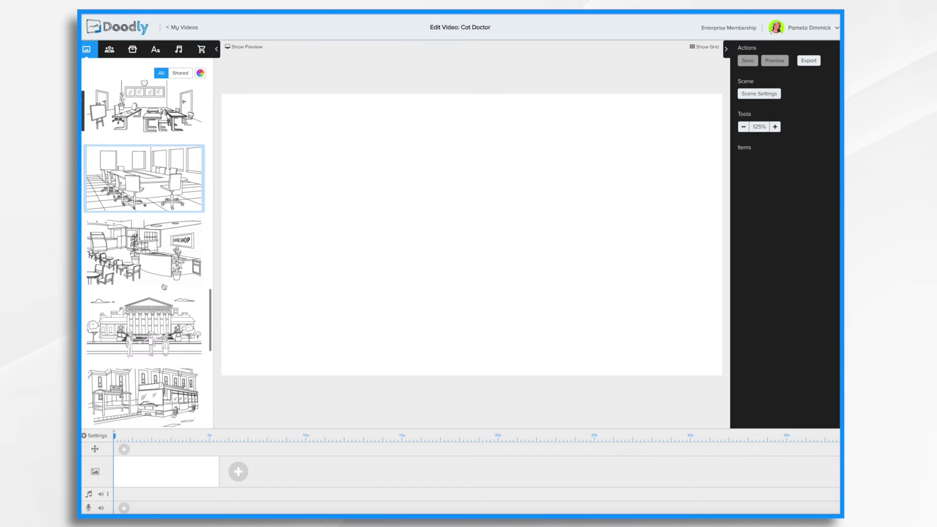
pyautogui.scroll(-10, 164, 287)
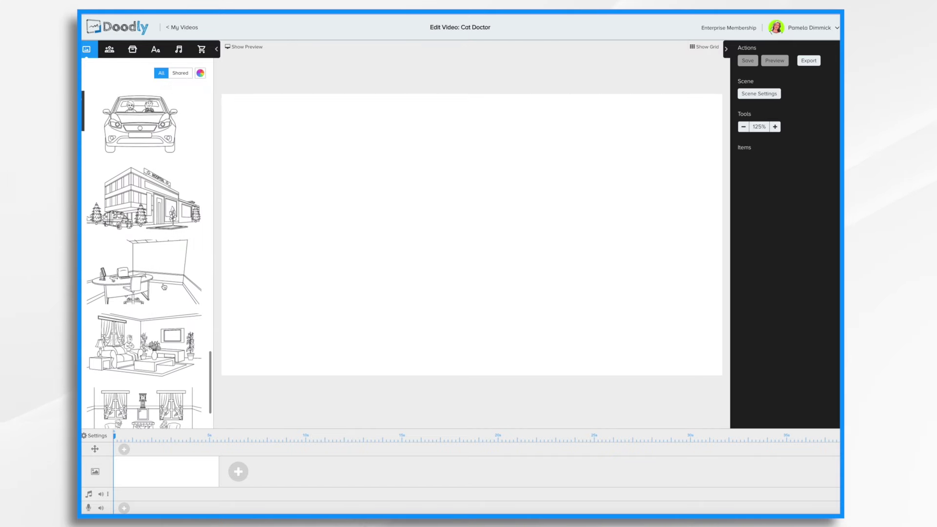
pyautogui.scroll(-9, 164, 287)
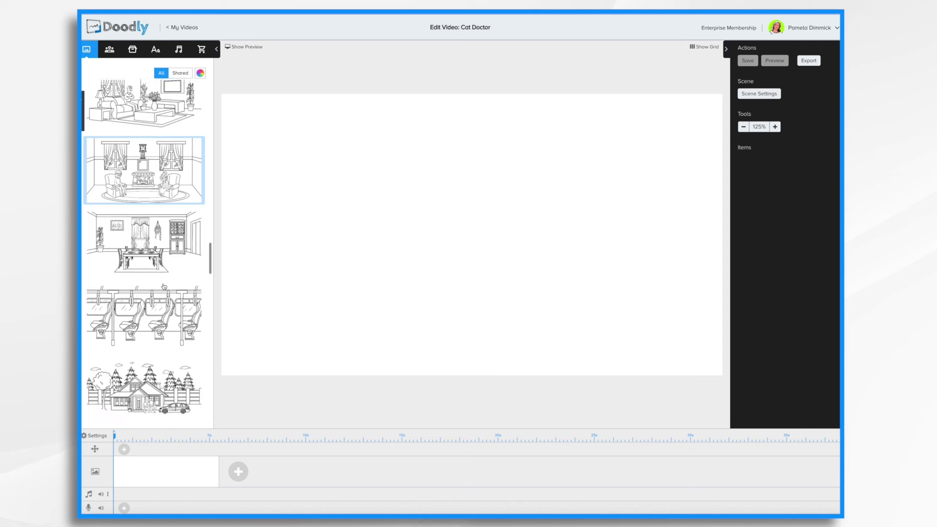
pyautogui.scroll(-2, 164, 293)
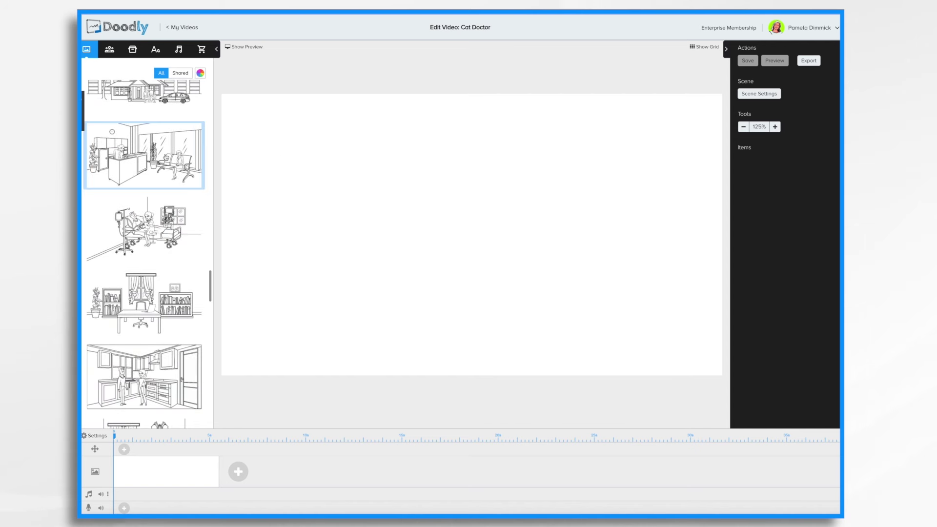
# - Place the reception scene on the canvas, nudging the desk left and the wall clock right
pyautogui.moveTo(165, 157); pyautogui.dragTo(476, 209)
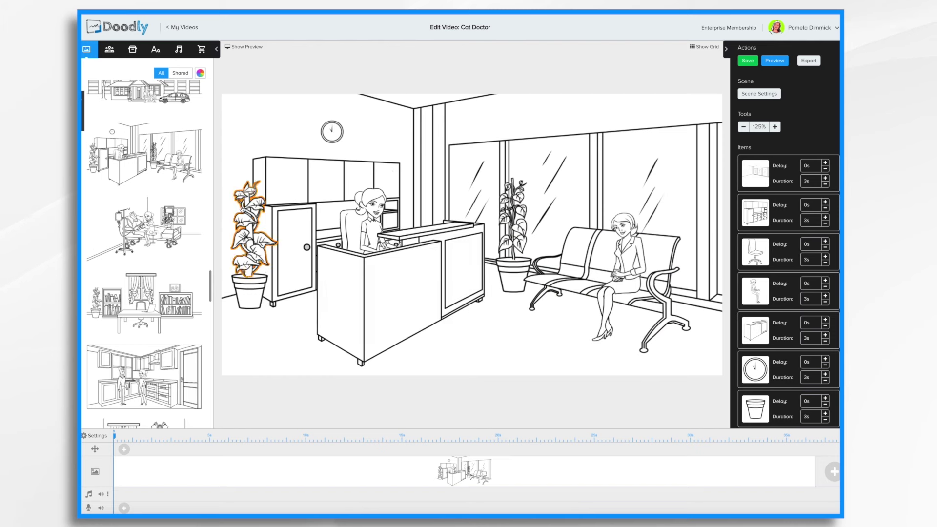
pyautogui.moveTo(375, 212)
pyautogui.mouseDown()
pyautogui.moveTo(311, 222)
pyautogui.moveTo(551, 207)
pyautogui.moveTo(371, 229)
pyautogui.moveTo(363, 211)
pyautogui.mouseUp()
pyautogui.moveTo(331, 129); pyautogui.dragTo(388, 123)
# - Delete the left potted plant and its leftover empty pot, confirming each removal
pyautogui.click(261, 200)
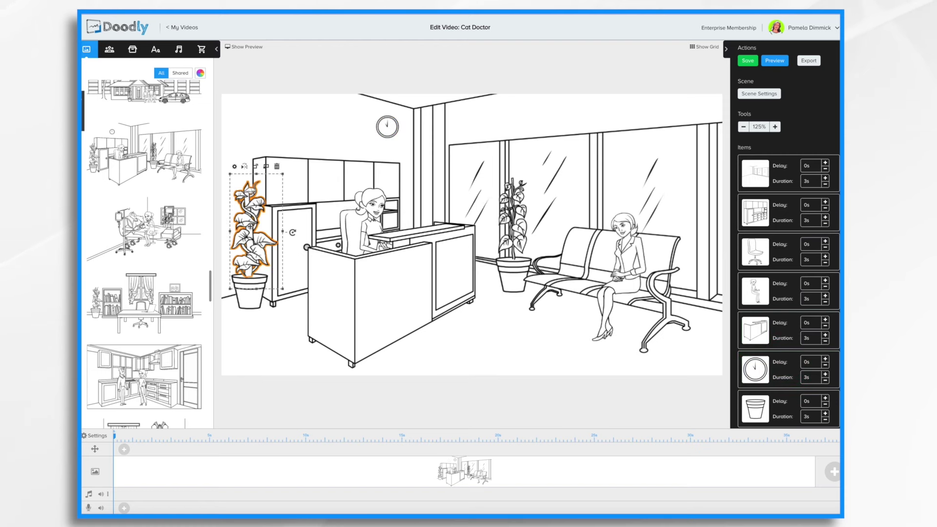
pyautogui.press('Delete')
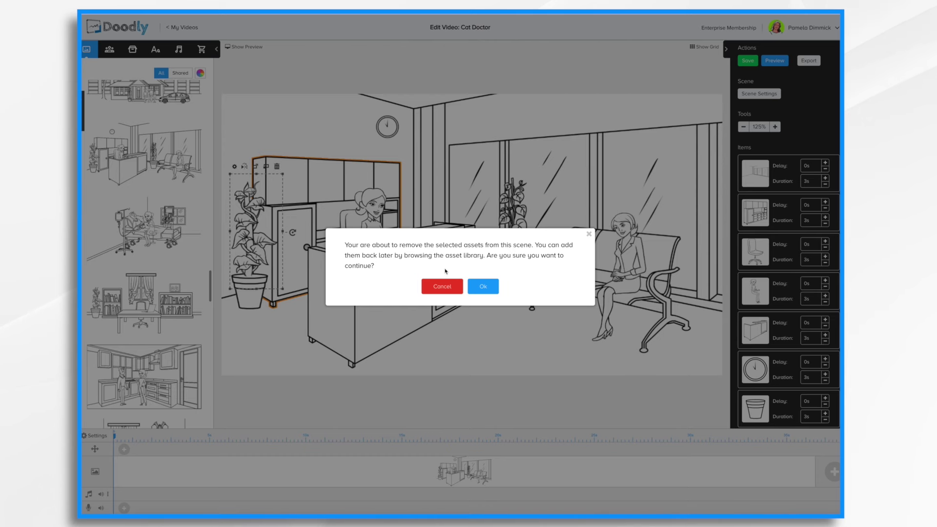
pyautogui.click(483, 286)
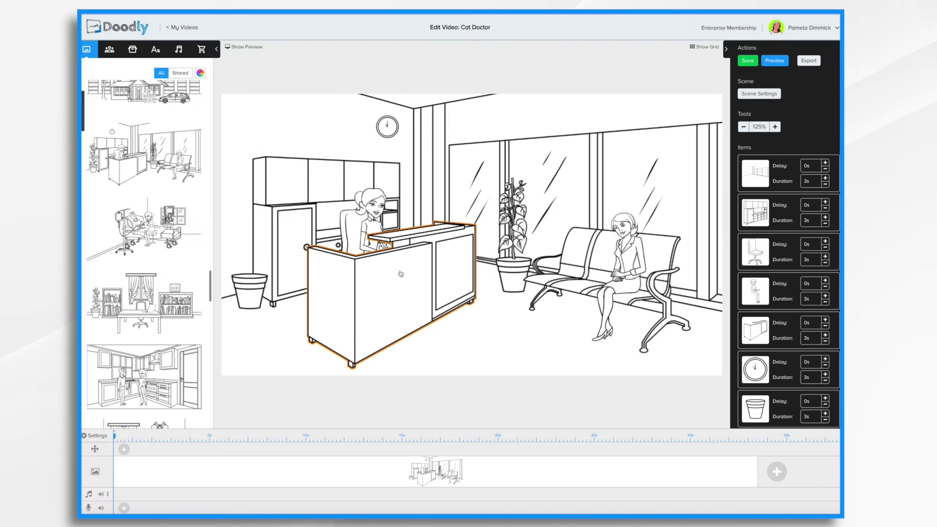
pyautogui.click(251, 298)
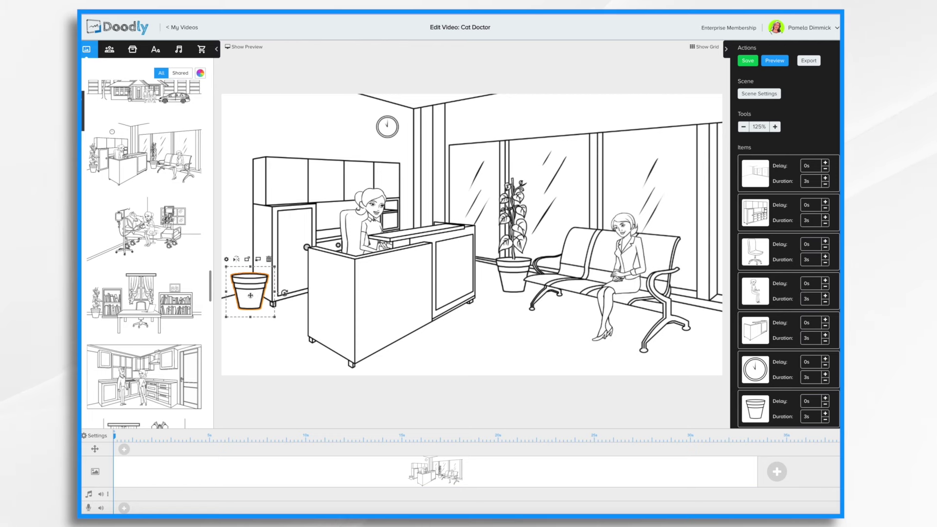
pyautogui.click(269, 259)
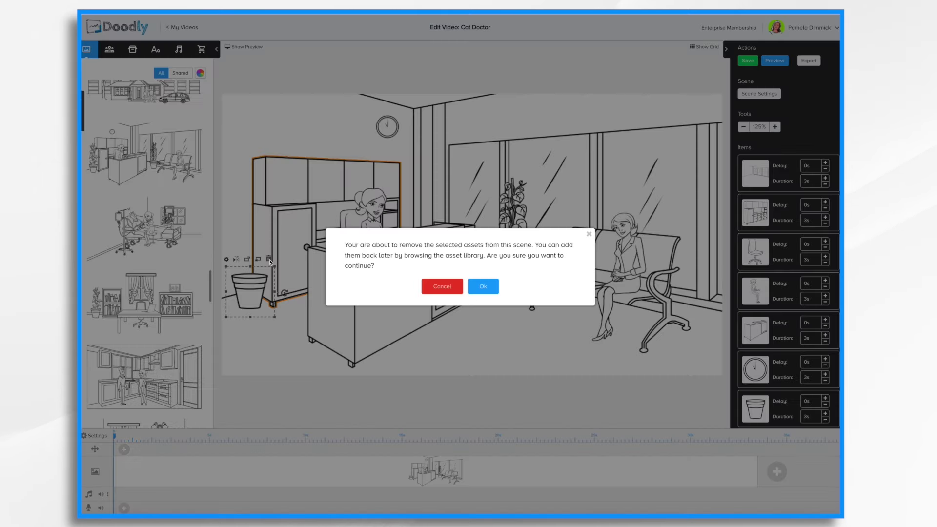
pyautogui.click(491, 288)
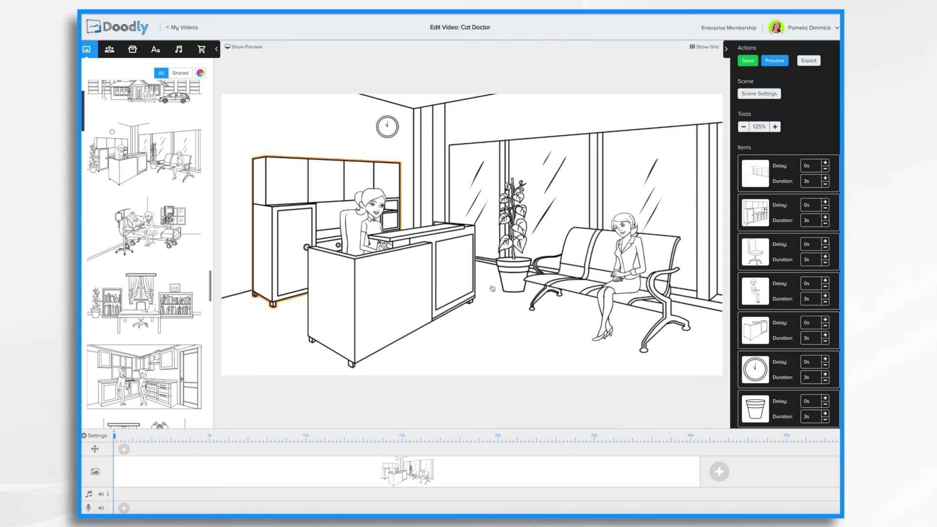
# - Inspect the scene items and try reordering the receptionist around the desk in the Items list
pyautogui.click(770, 176)
pyautogui.click(768, 211)
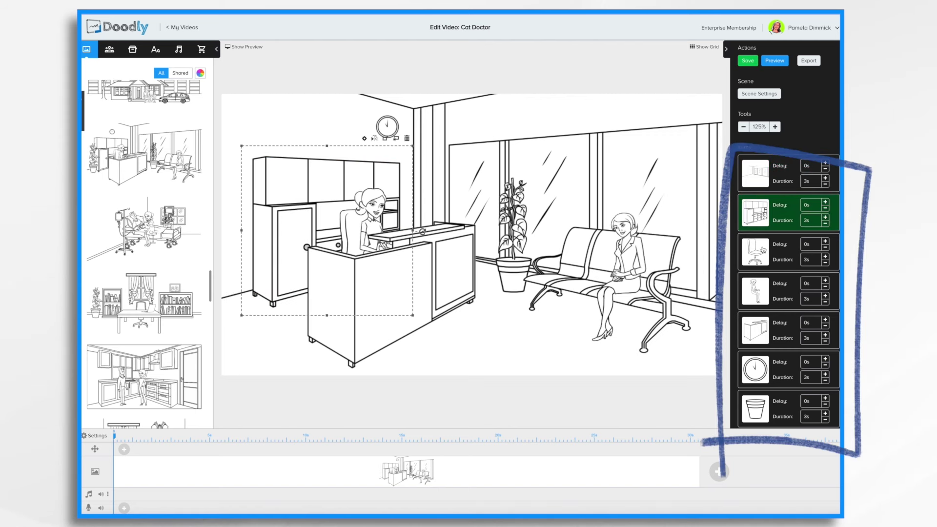
pyautogui.click(763, 250)
pyautogui.click(760, 287)
pyautogui.click(760, 329)
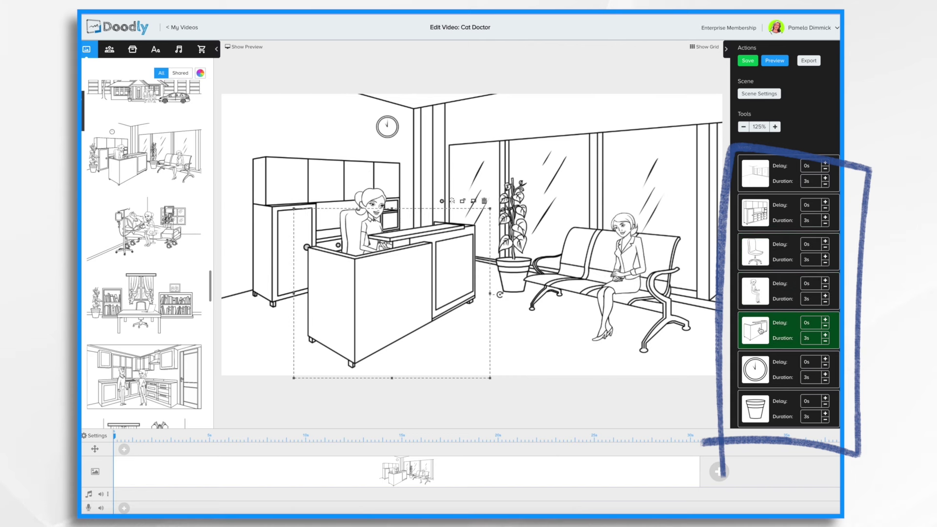
pyautogui.click(762, 369)
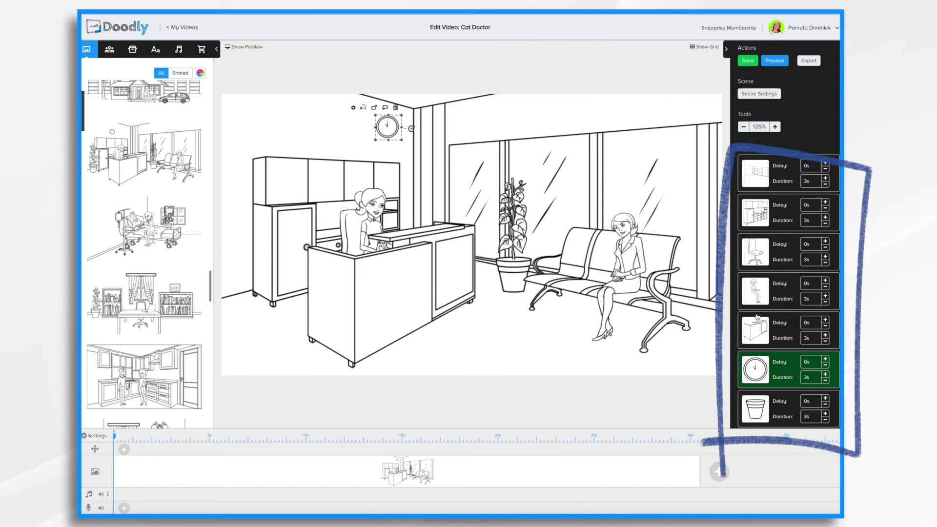
pyautogui.click(759, 291)
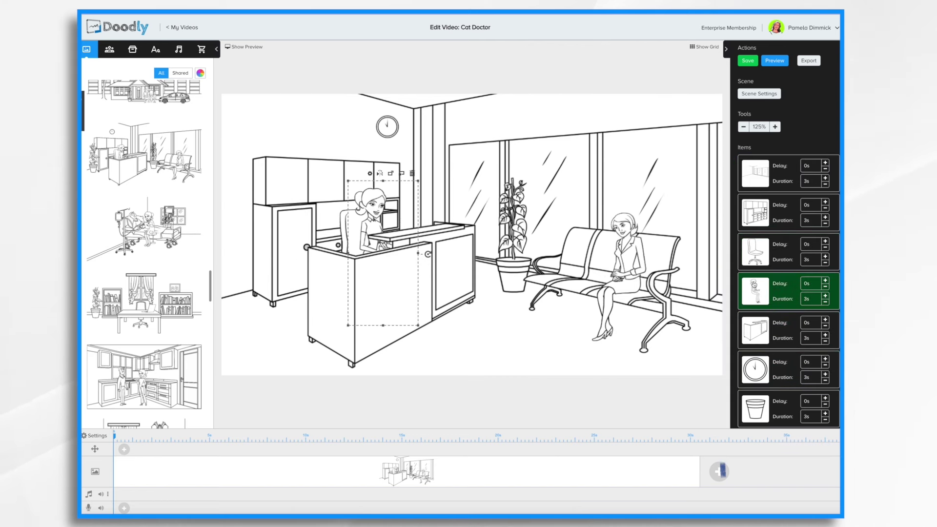
pyautogui.moveTo(753, 282); pyautogui.dragTo(755, 340)
pyautogui.moveTo(759, 291); pyautogui.dragTo(763, 352)
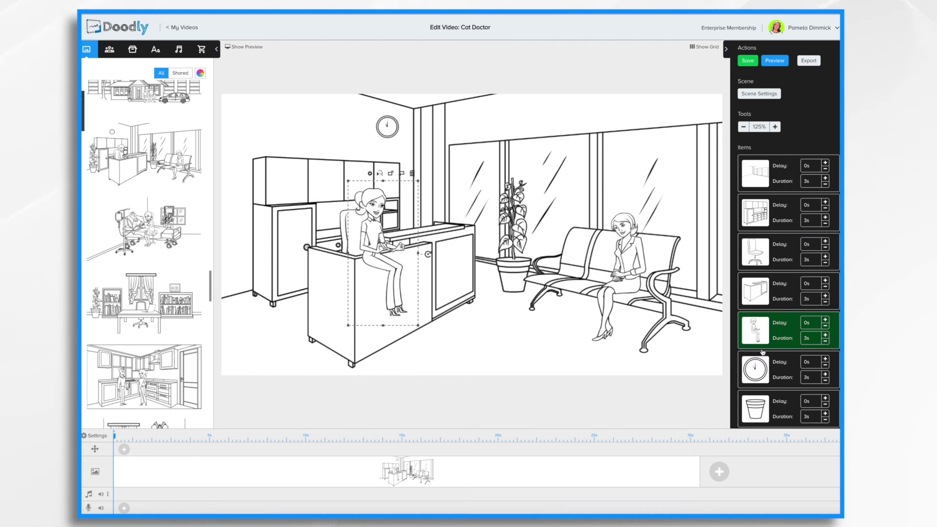
pyautogui.moveTo(763, 336); pyautogui.dragTo(760, 296)
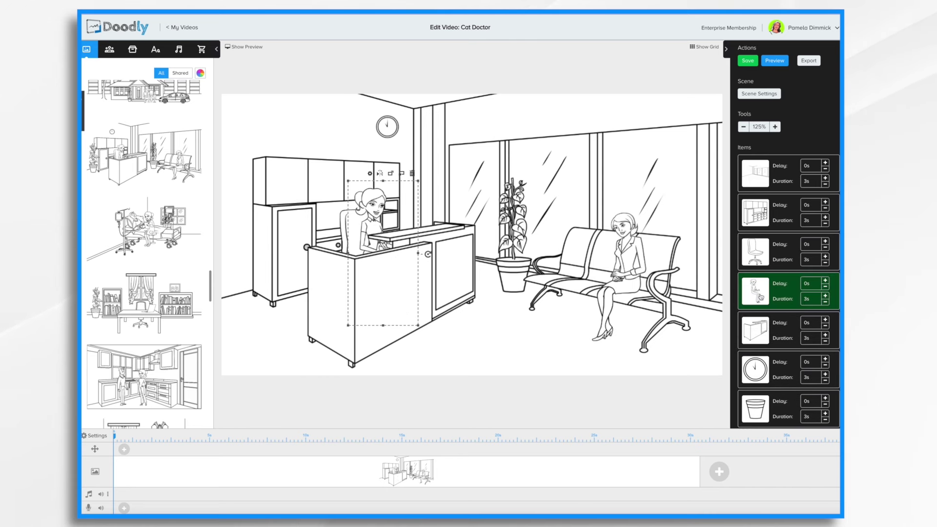
# - Send the receptionist behind the reception desk with the layer buttons, then select the pot and seated woman
pyautogui.click(390, 173)
pyautogui.click(401, 174)
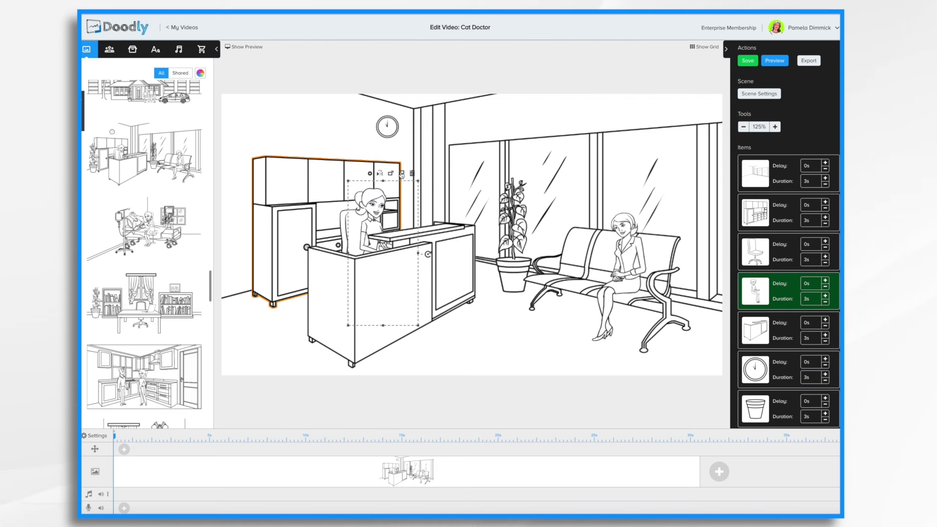
pyautogui.click(390, 174)
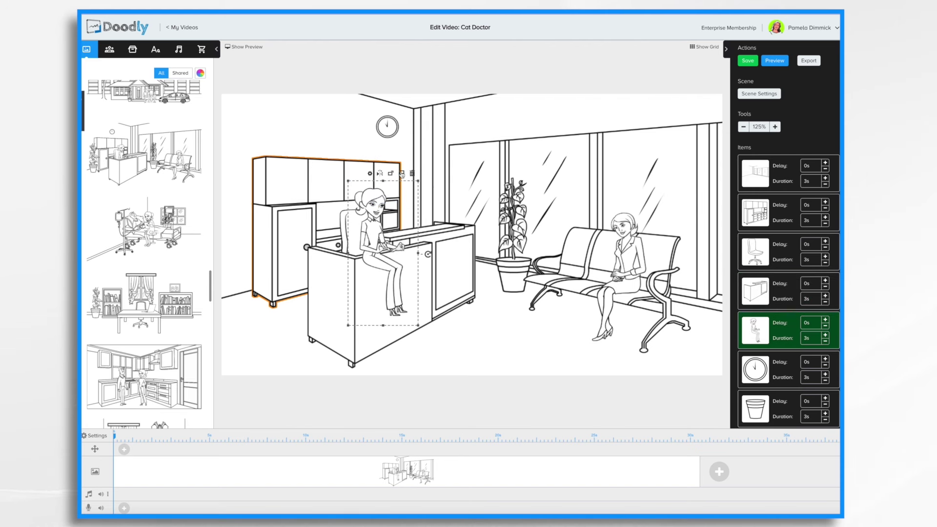
pyautogui.click(401, 174)
pyautogui.click(513, 275)
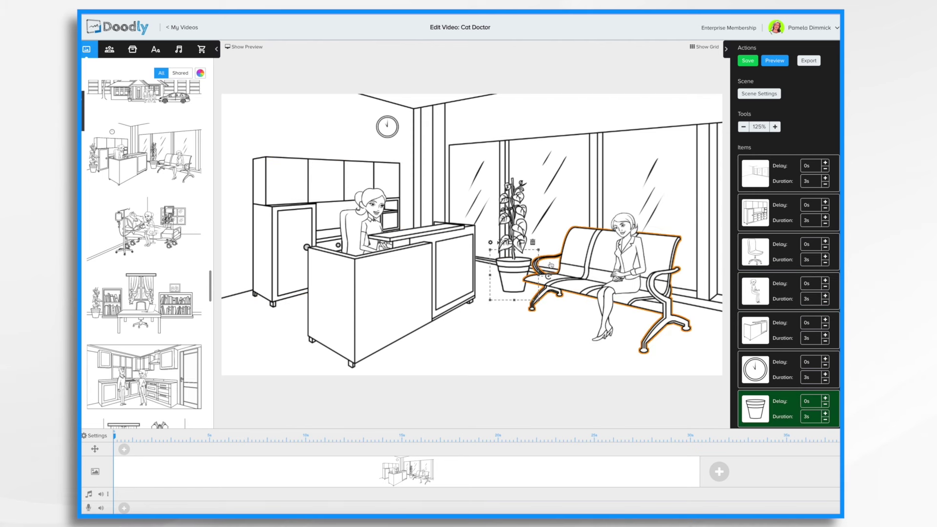
pyautogui.click(594, 262)
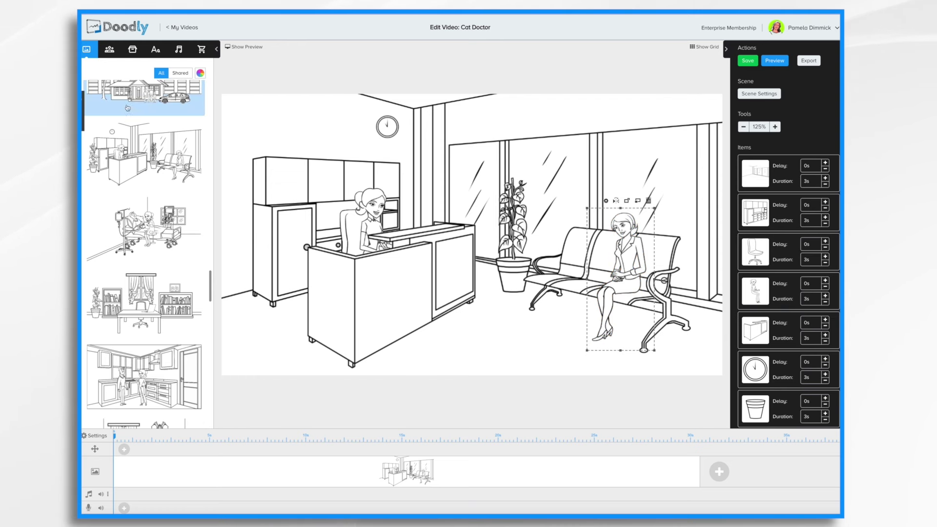
# - Search the character library for 'sitting' and scroll through the matching characters
pyautogui.click(110, 49)
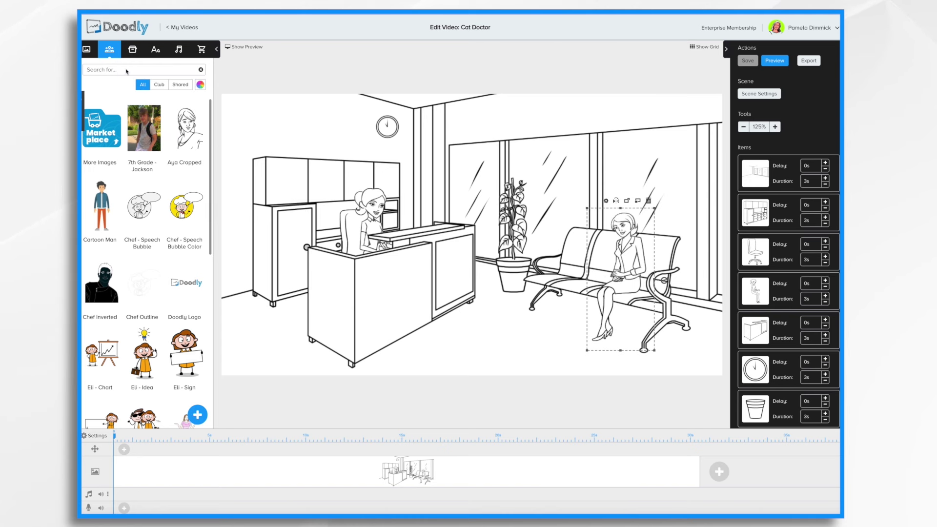
pyautogui.write('sitting')
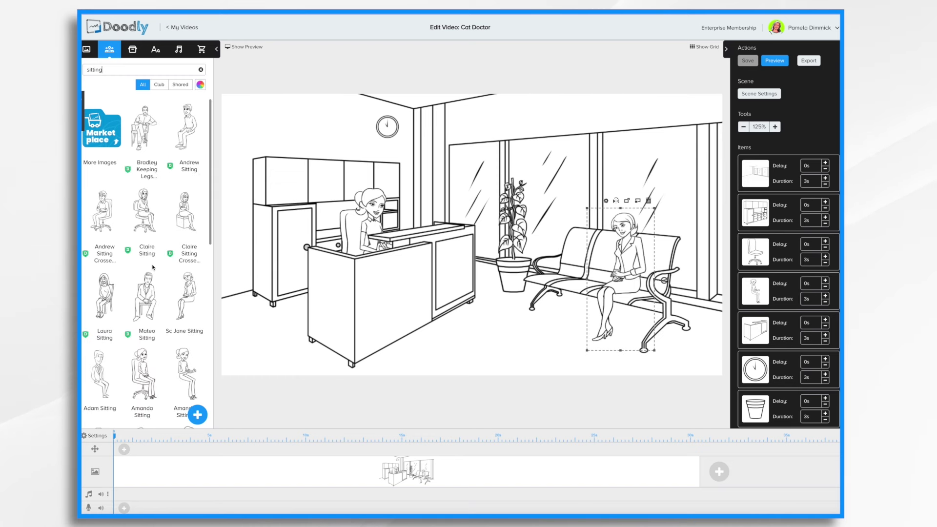
pyautogui.scroll(-3, 152, 267)
pyautogui.scroll(-2, 153, 267)
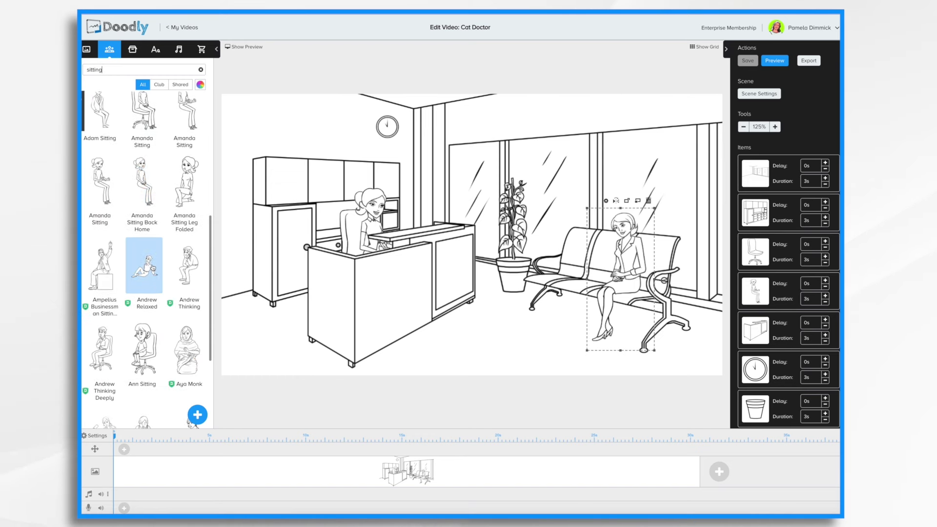
pyautogui.scroll(2, 160, 243)
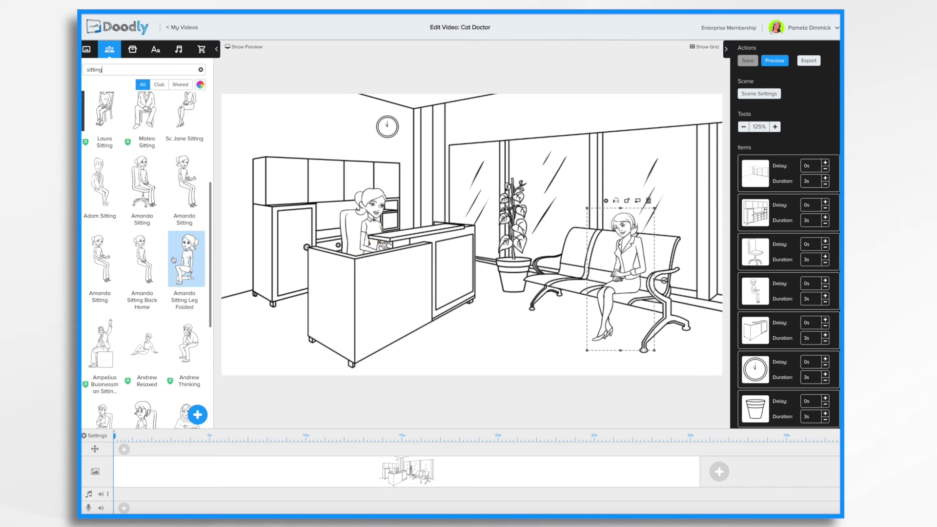
pyautogui.scroll(2, 171, 151)
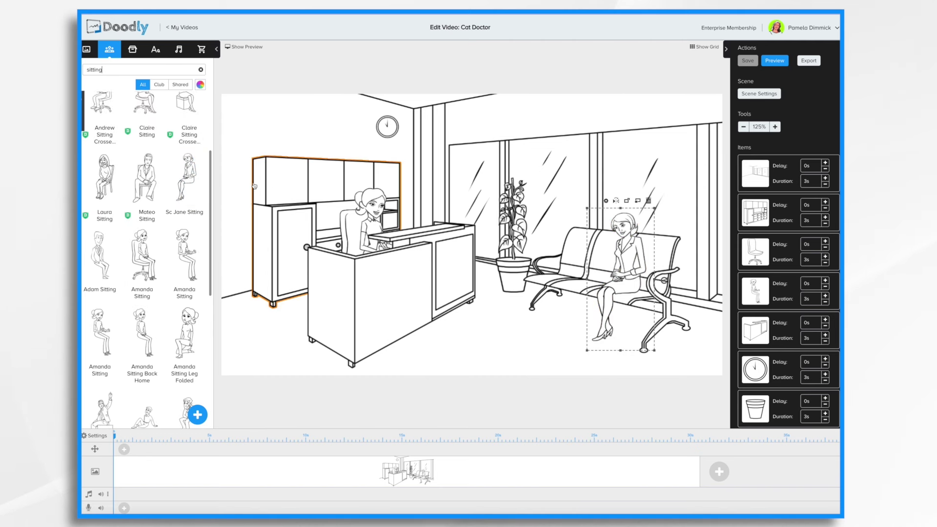
pyautogui.scroll(-2, 185, 254)
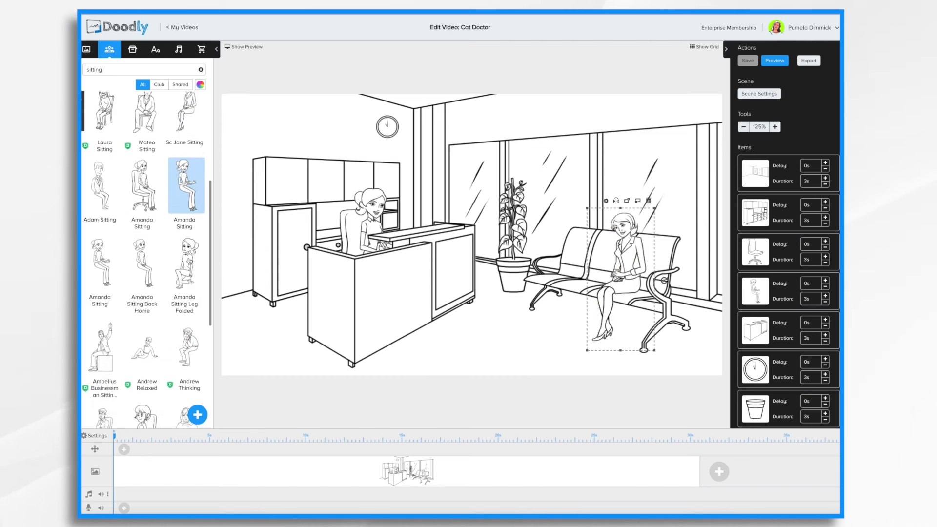
pyautogui.scroll(-6, 185, 273)
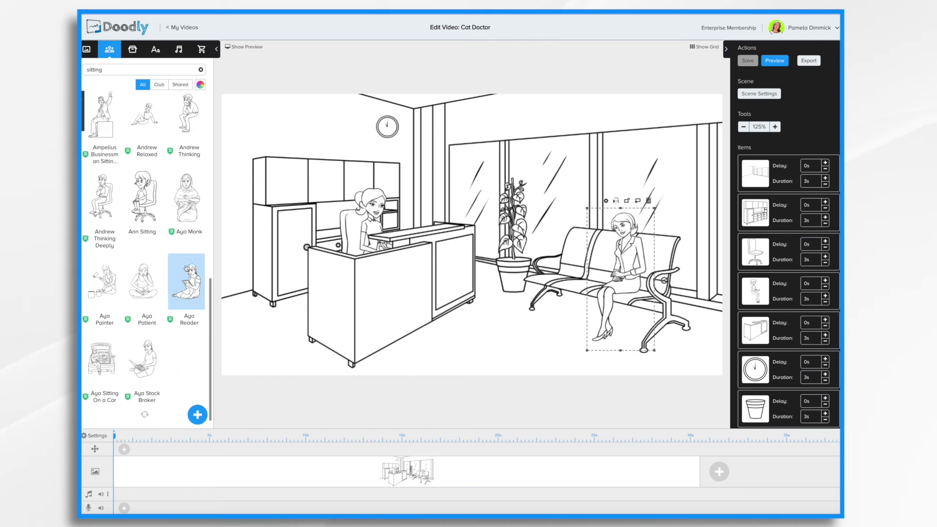
pyautogui.scroll(-12, 189, 292)
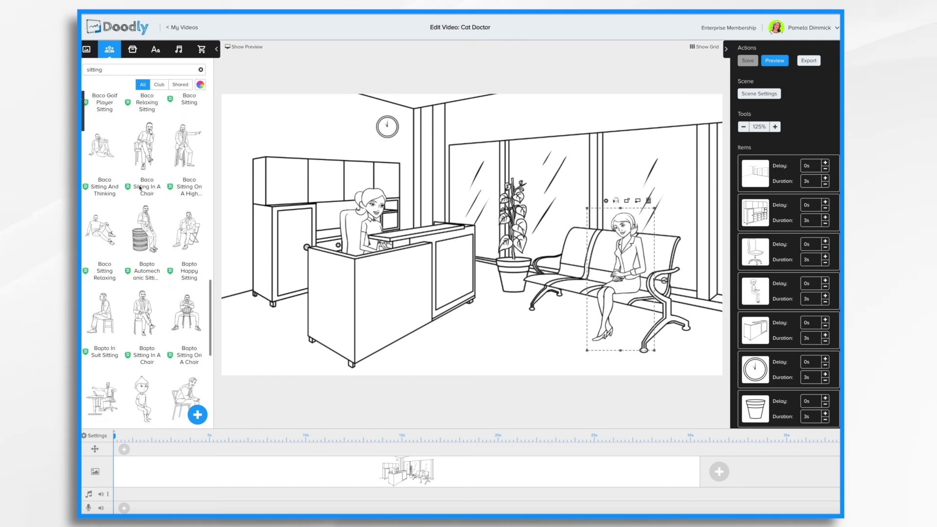
pyautogui.scroll(-3, 149, 187)
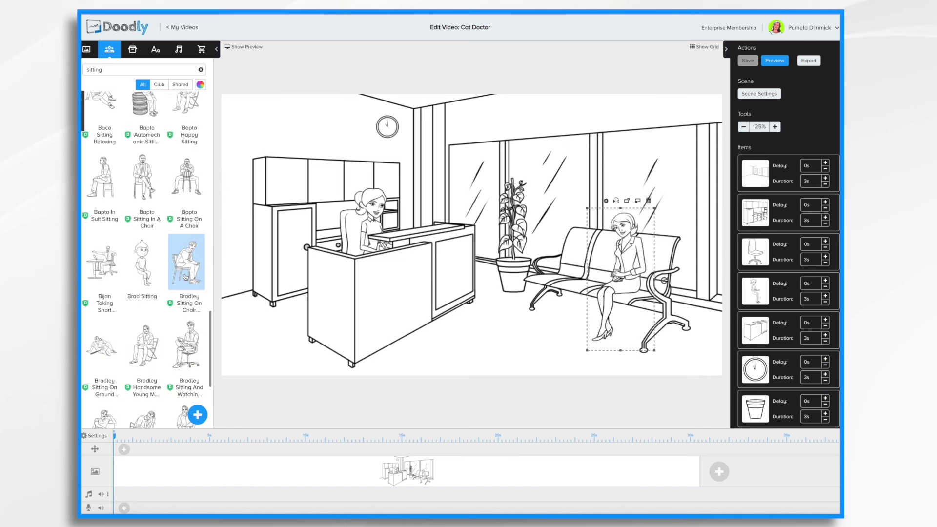
pyautogui.scroll(-10, 186, 277)
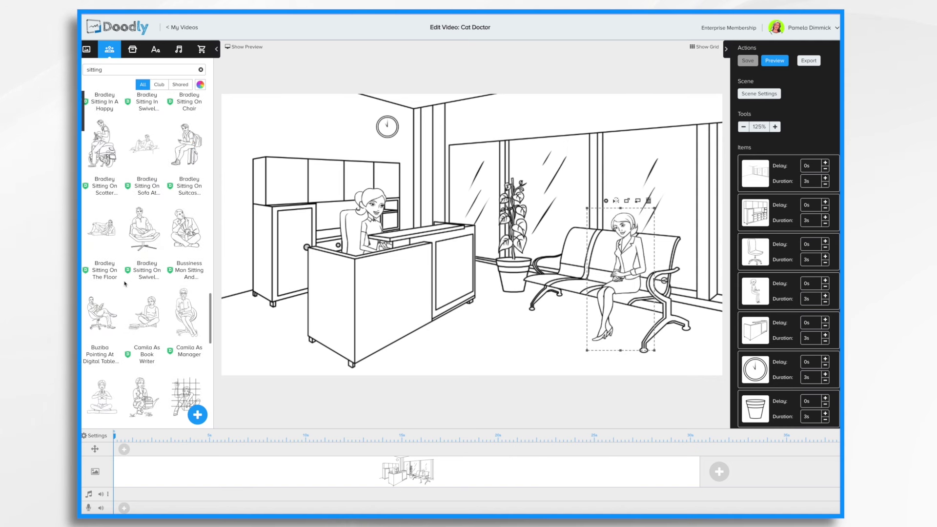
pyautogui.scroll(-8, 125, 283)
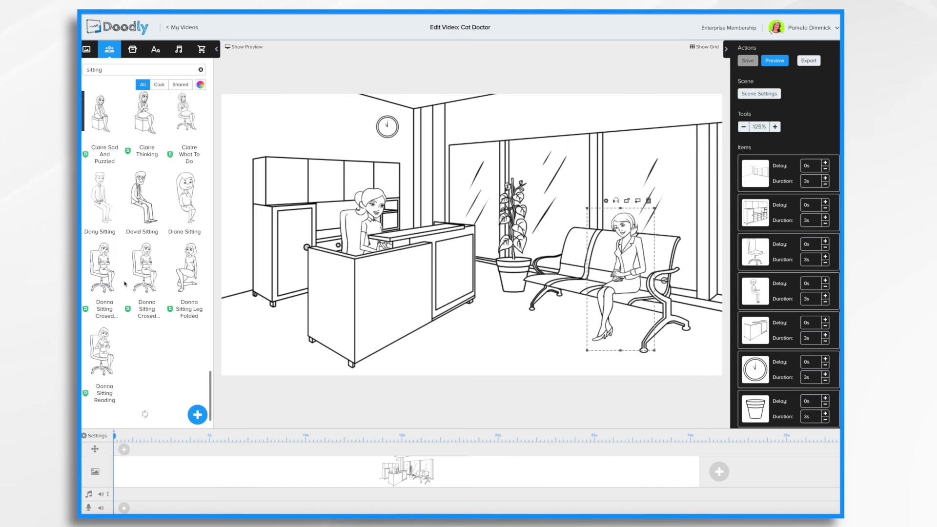
pyautogui.scroll(2, 125, 283)
pyautogui.scroll(-7, 125, 284)
# - Replace the woman on the bench with the Jacob Sitting character
pyautogui.scroll(-10, 133, 289)
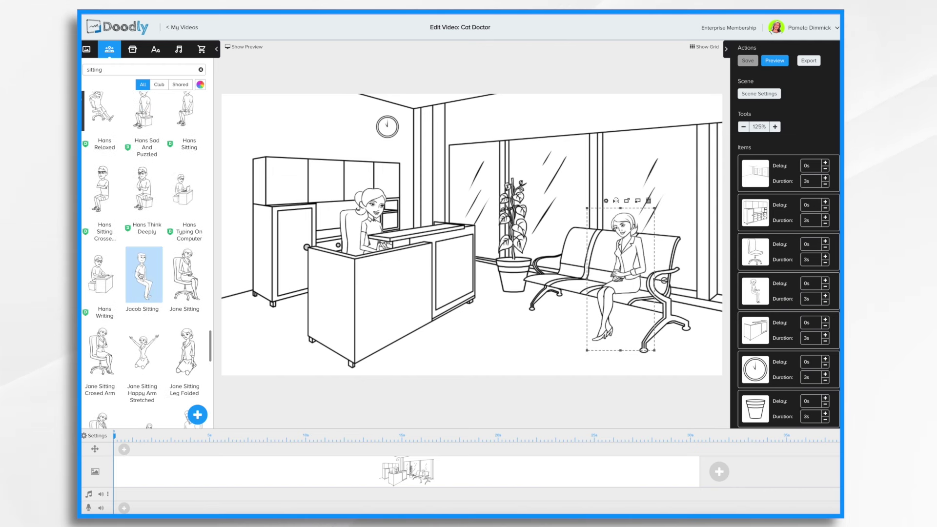
pyautogui.moveTo(141, 276); pyautogui.dragTo(617, 257)
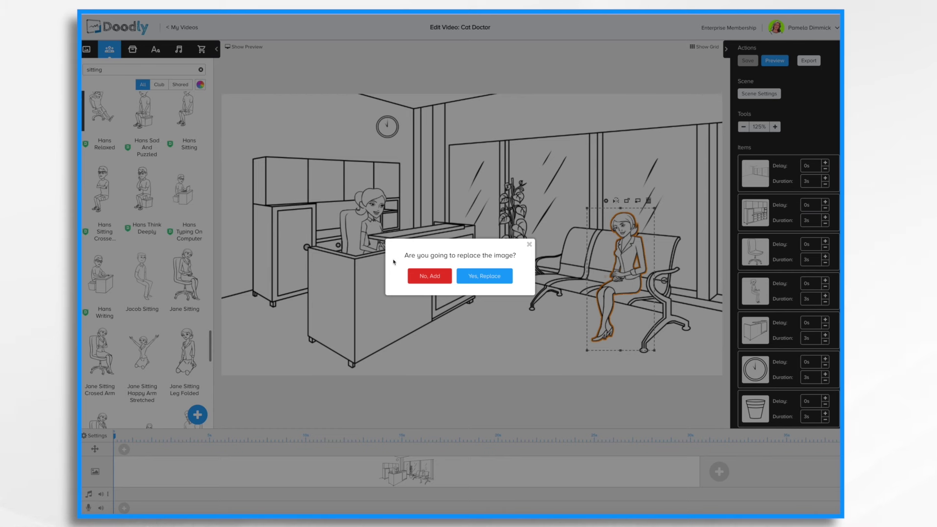
pyautogui.click(482, 277)
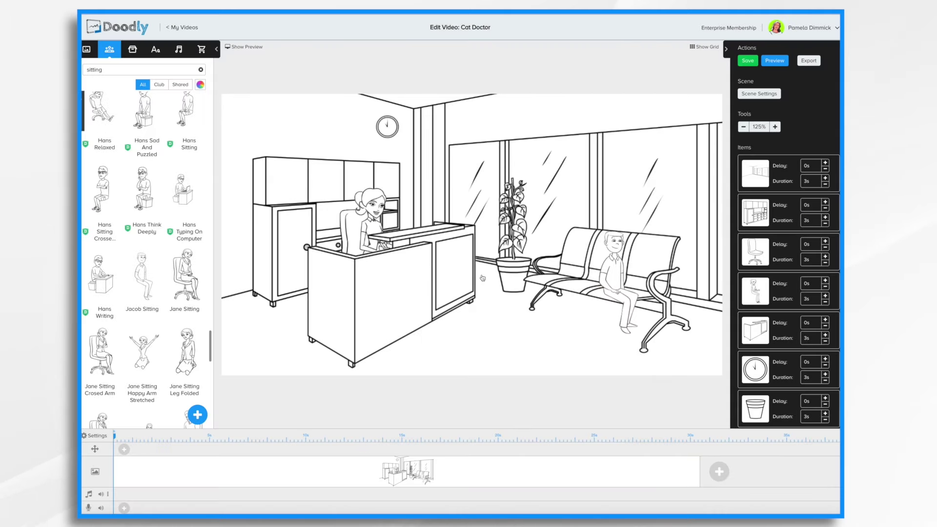
# - Enlarge Jacob, flip him horizontally, shift him slightly left and tilt him a little
pyautogui.click(616, 276)
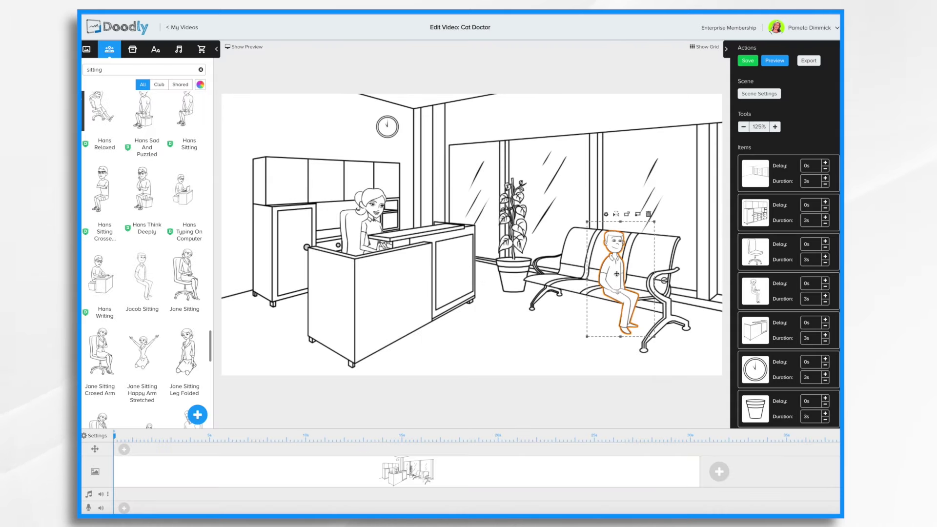
pyautogui.moveTo(654, 222); pyautogui.dragTo(685, 204)
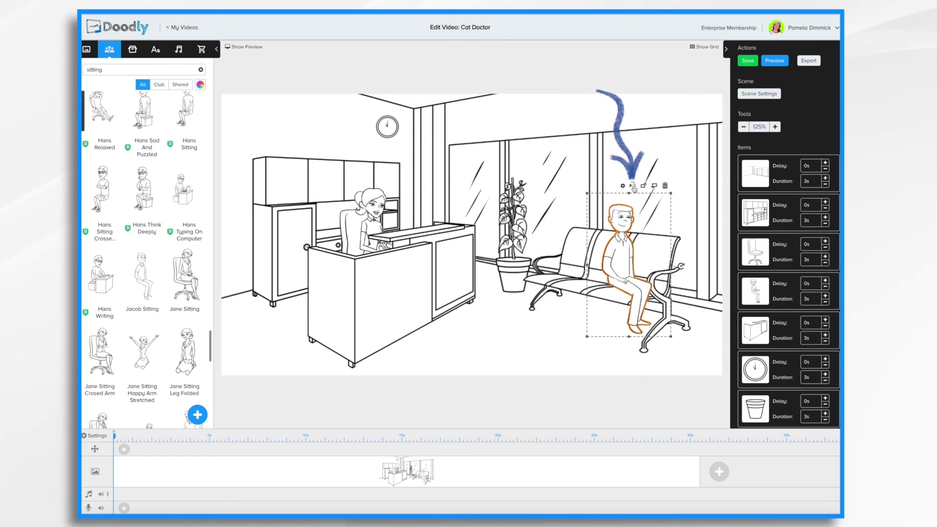
pyautogui.click(632, 187)
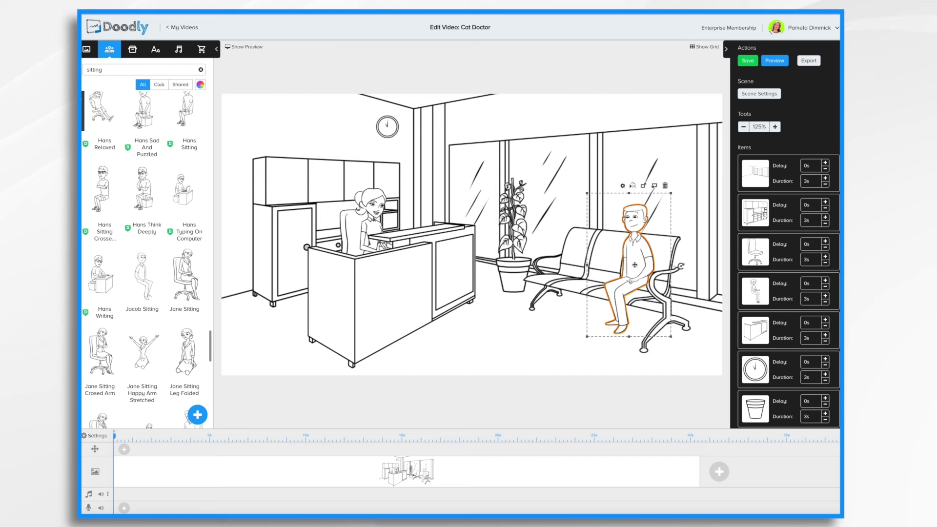
pyautogui.moveTo(636, 270); pyautogui.dragTo(628, 273)
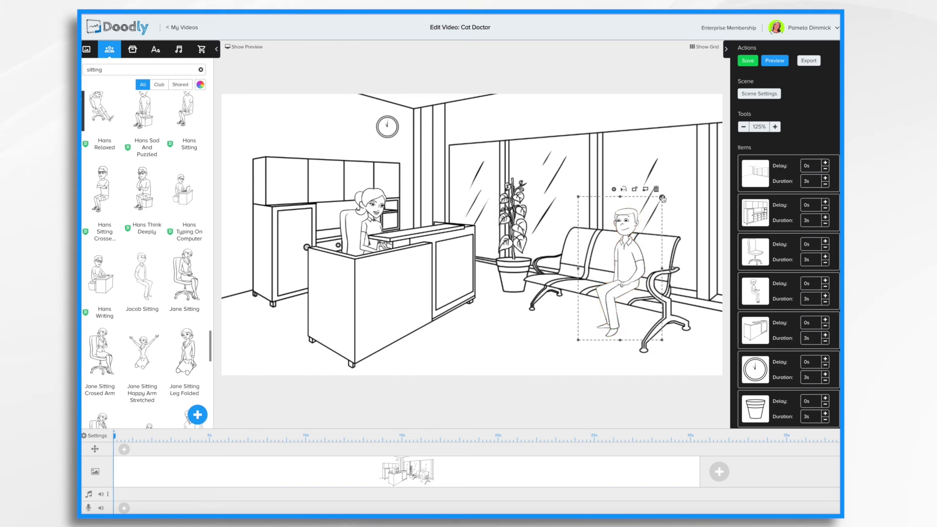
pyautogui.moveTo(663, 198); pyautogui.dragTo(664, 197)
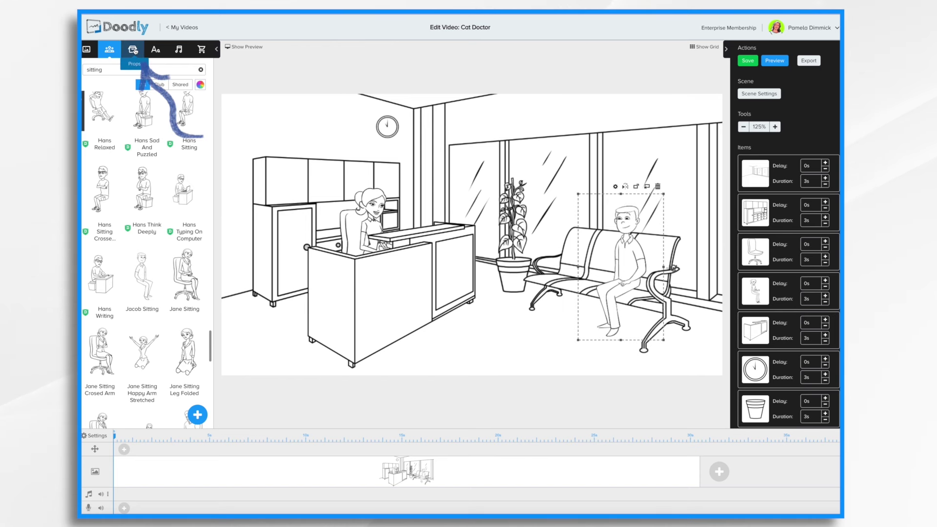
# - Search the props for 'cat' and add the Cat prop to the scene
pyautogui.click(133, 50)
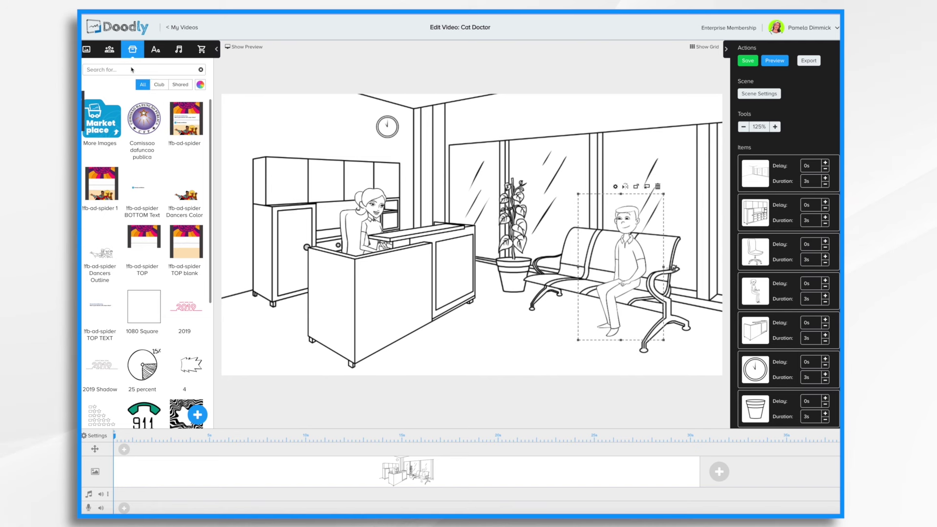
pyautogui.click(132, 70)
pyautogui.write('cat')
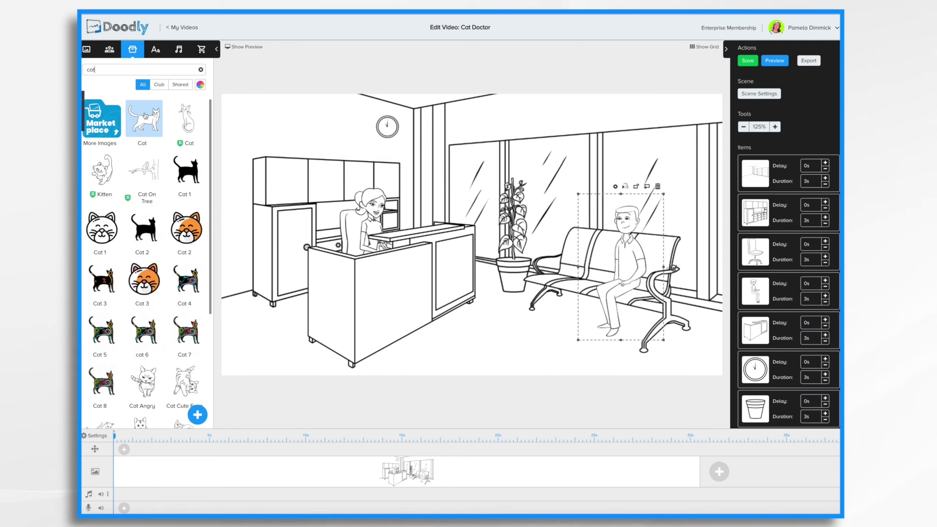
pyautogui.click(144, 126)
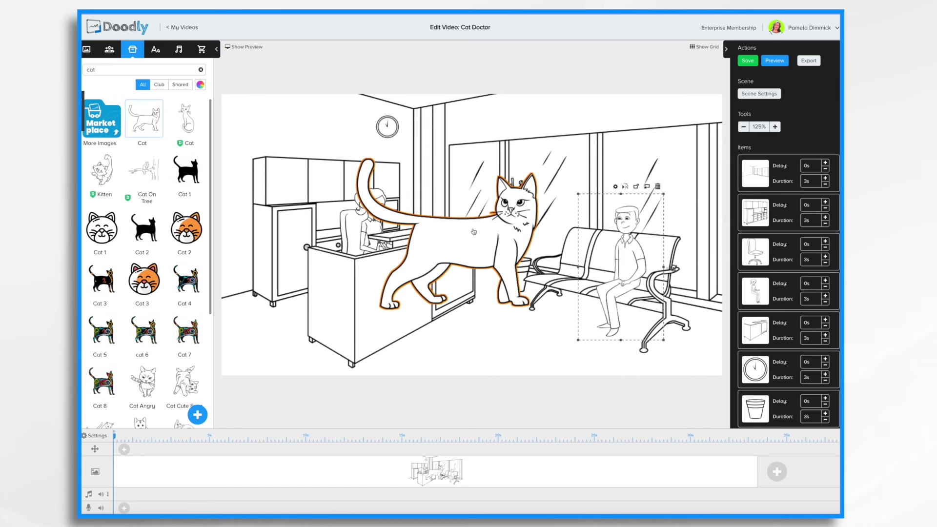
# - Shrink the cat and place it by the bench at the seated man's feet
pyautogui.moveTo(474, 241); pyautogui.dragTo(513, 294)
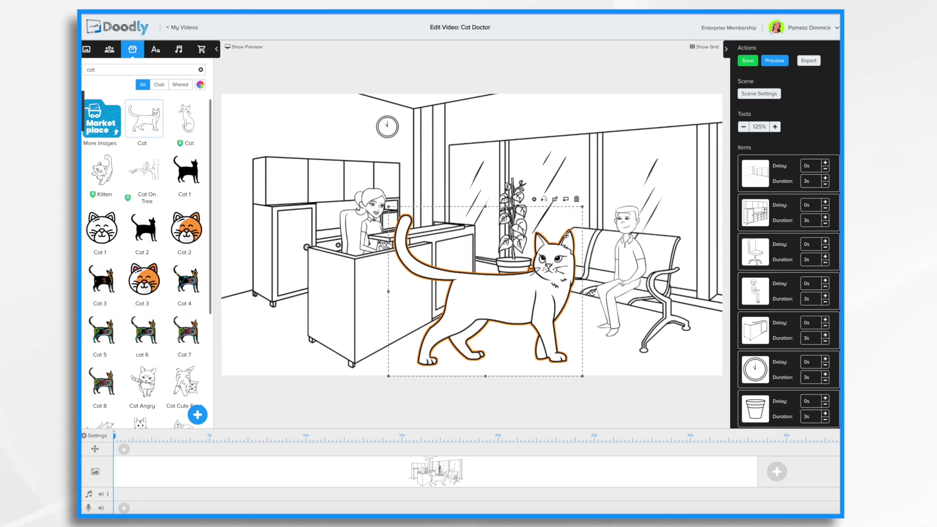
pyautogui.moveTo(584, 211); pyautogui.dragTo(475, 305)
pyautogui.moveTo(448, 341); pyautogui.dragTo(574, 306)
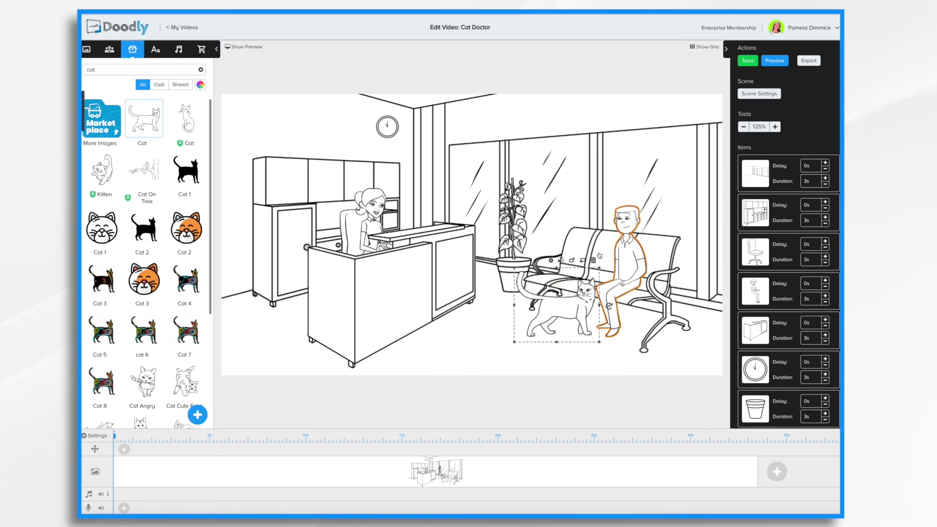
pyautogui.moveTo(599, 269); pyautogui.dragTo(595, 272)
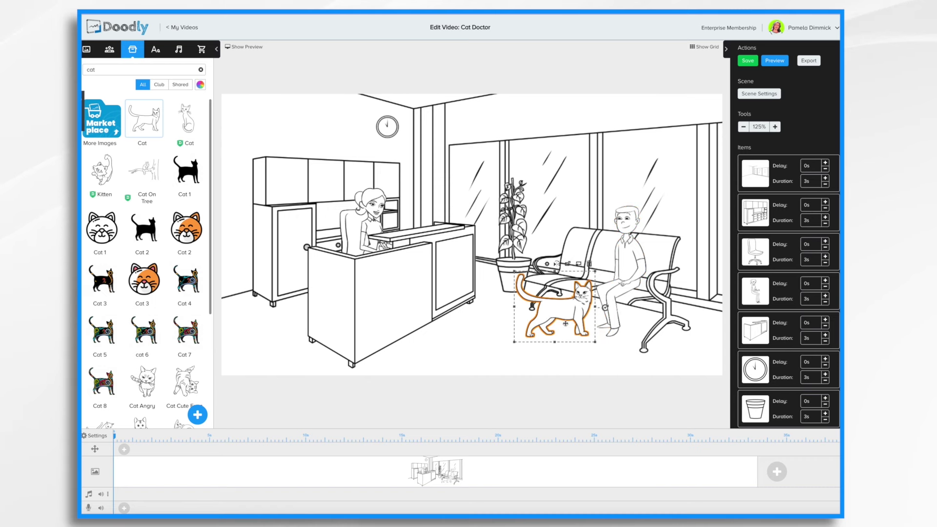
pyautogui.scroll(-5, 787, 192)
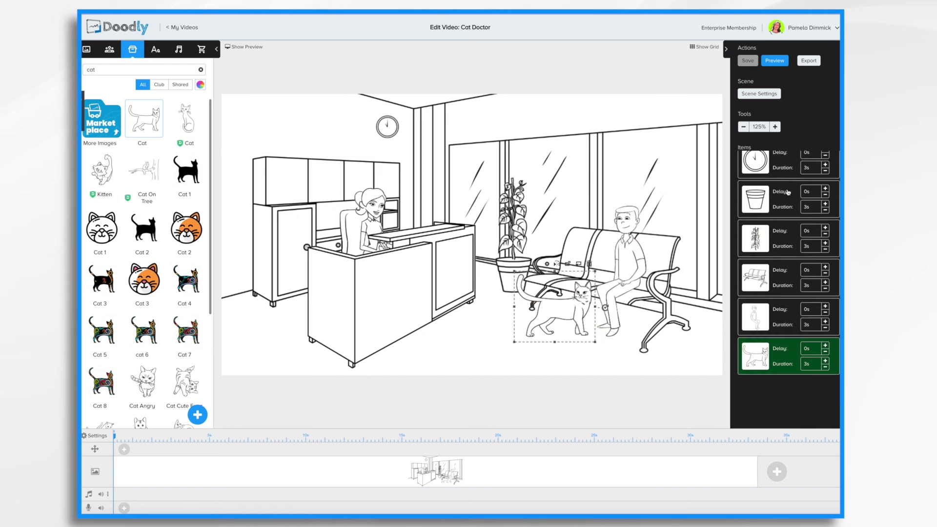
pyautogui.scroll(5, 787, 192)
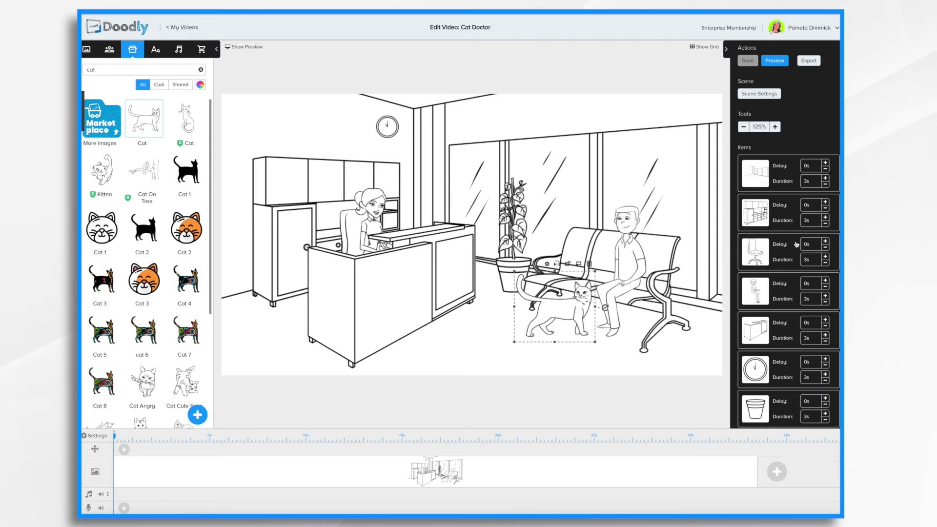
pyautogui.scroll(-1, 796, 248)
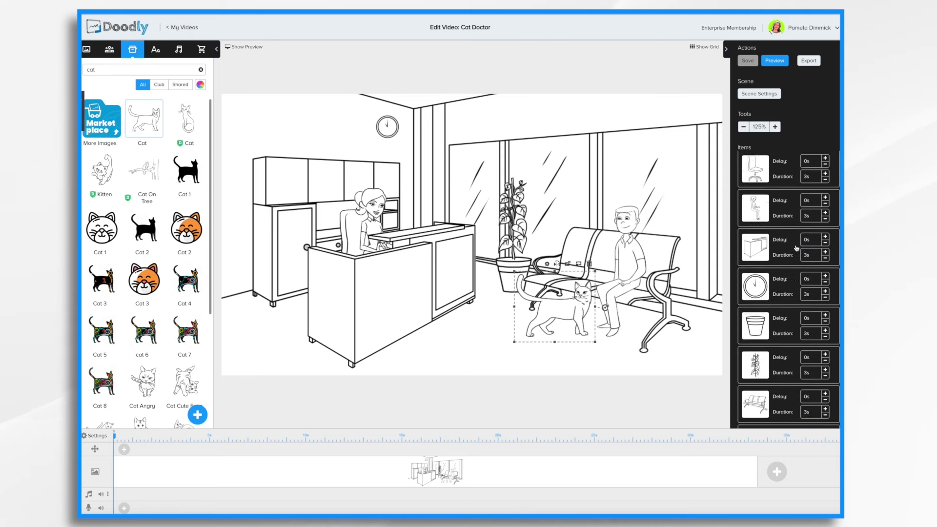
pyautogui.scroll(1, 796, 248)
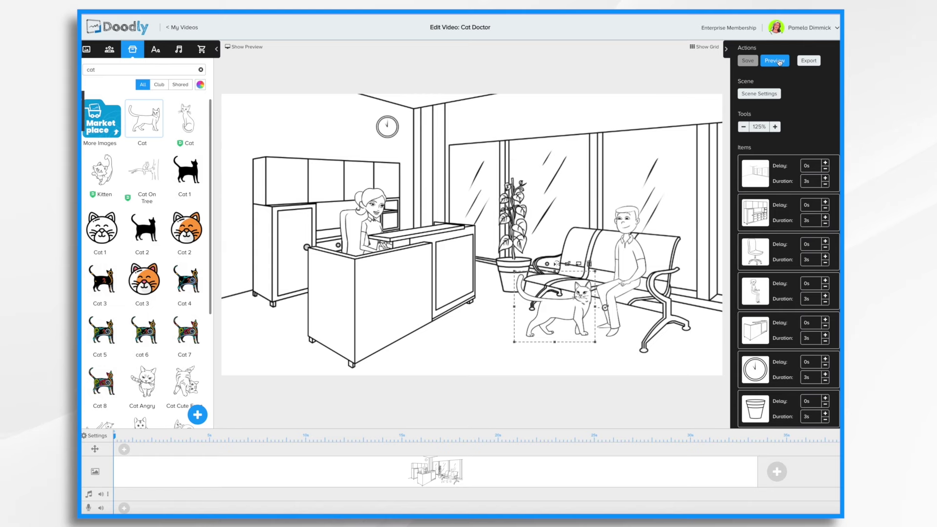
pyautogui.click(775, 61)
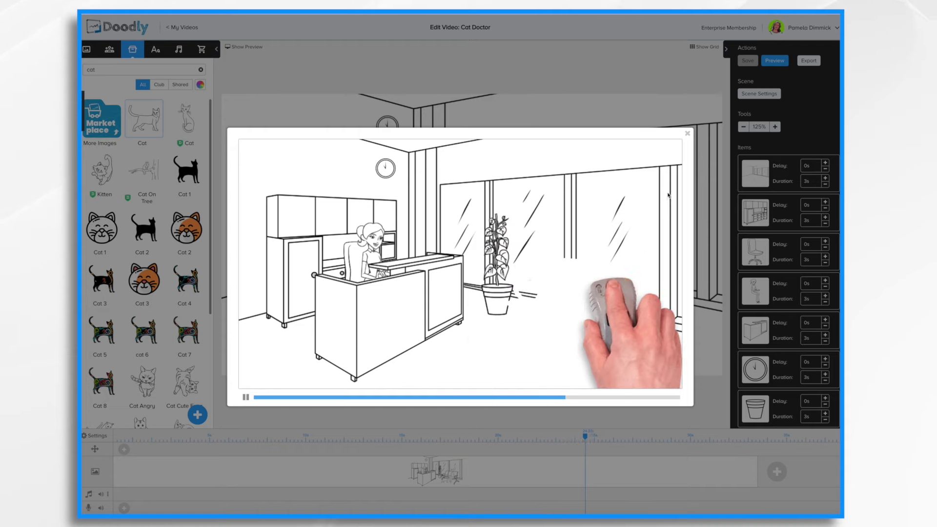
pyautogui.click(687, 134)
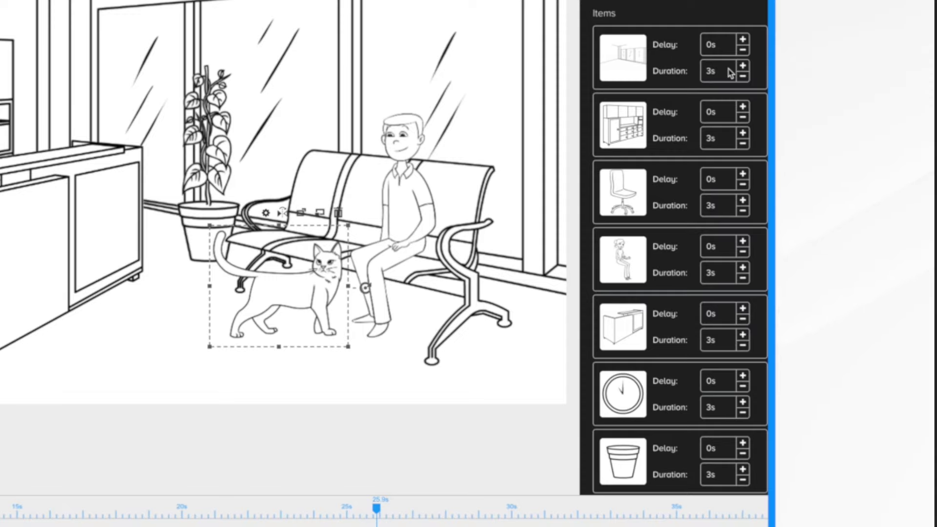
# - Set the draw duration to 0s for the room, cabinets, chair, receptionist and desk
pyautogui.click(710, 77)
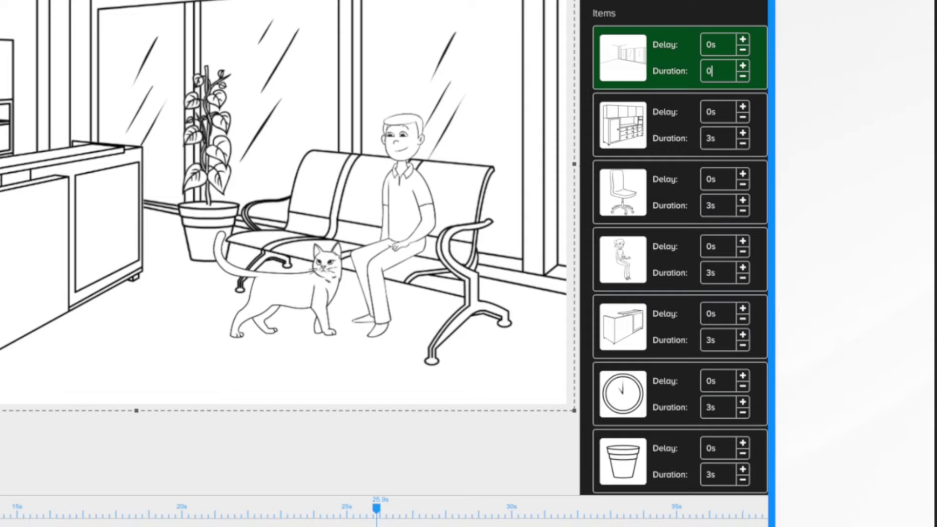
pyautogui.click(721, 142)
pyautogui.write('0')
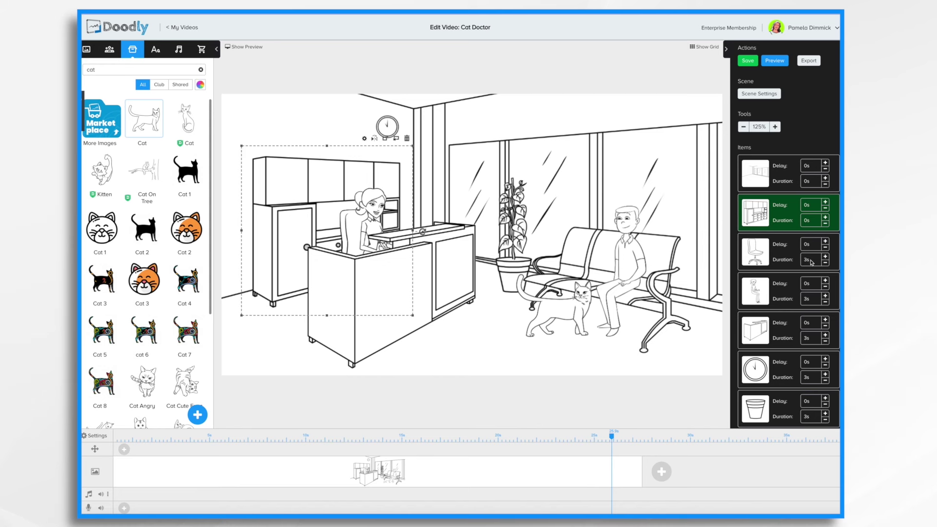
pyautogui.click(811, 262)
pyautogui.press('Return')
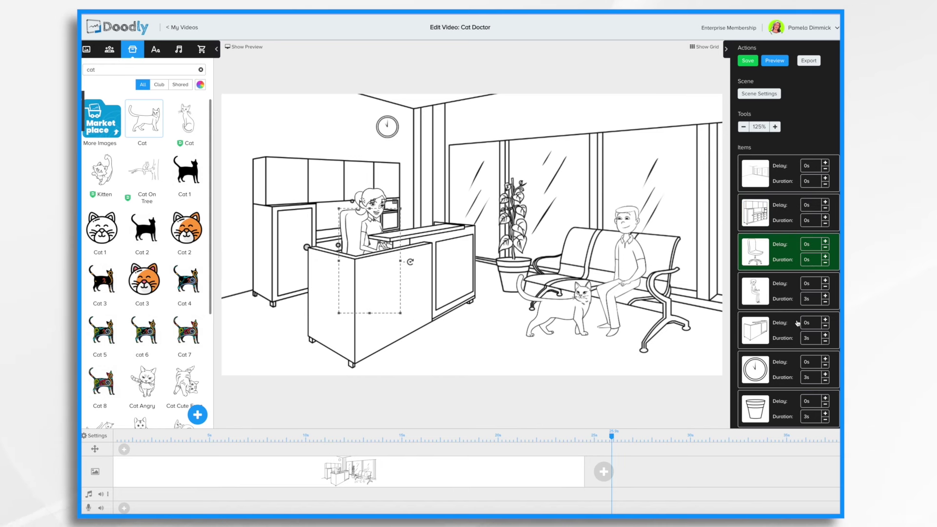
pyautogui.click(811, 299)
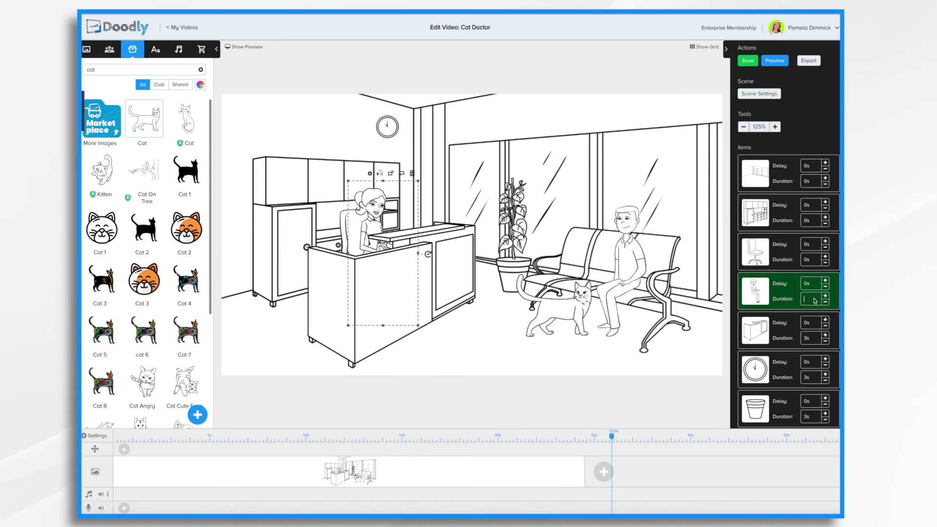
pyautogui.press('Return')
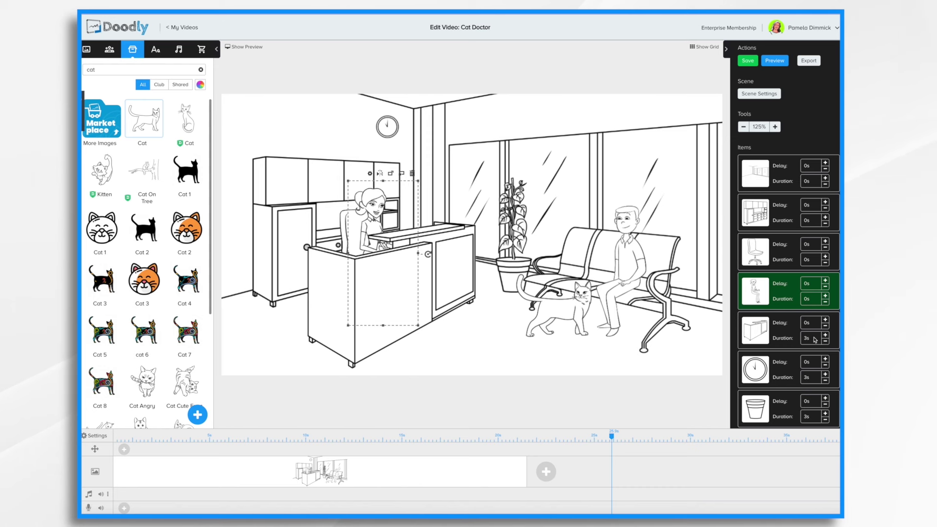
pyautogui.click(812, 338)
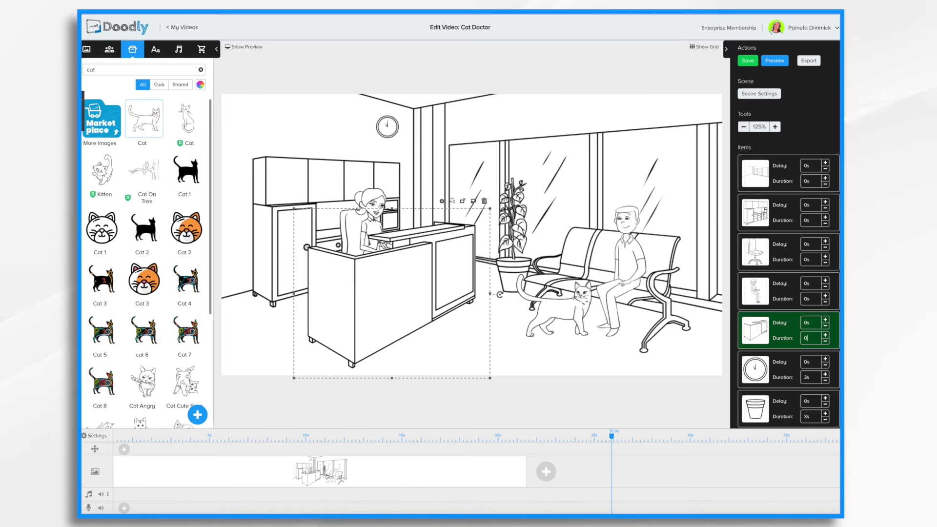
pyautogui.press('Return')
# - Set the clock, pot, plant and bench draw durations to 0s as well
pyautogui.click(813, 379)
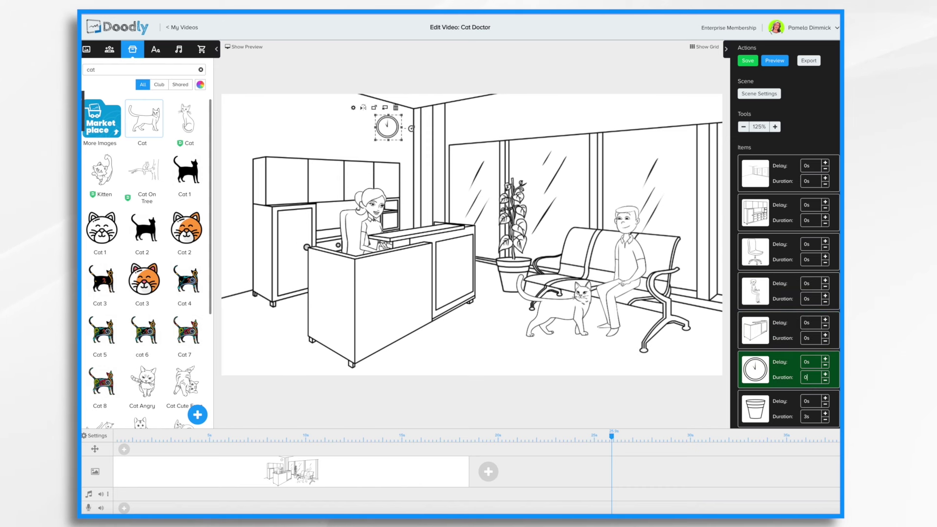
pyautogui.press('Return')
pyautogui.click(811, 413)
pyautogui.write('0')
pyautogui.press('Return')
pyautogui.scroll(-4, 807, 377)
pyautogui.click(814, 248)
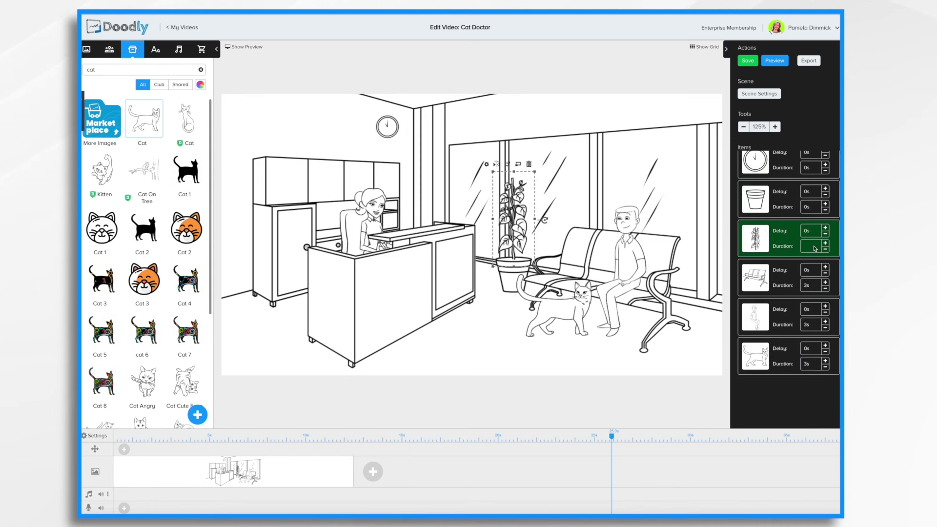
pyautogui.press('Return')
pyautogui.click(813, 287)
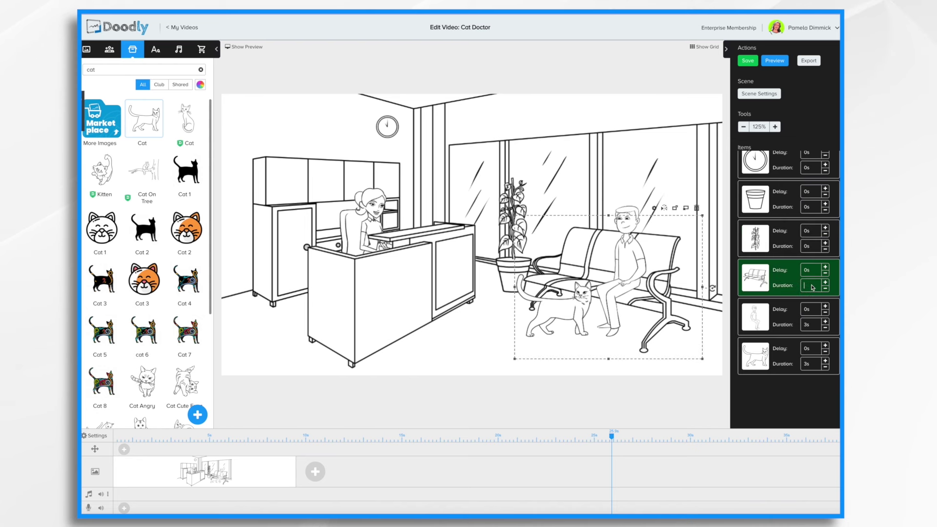
pyautogui.write('0')
pyautogui.press('Return')
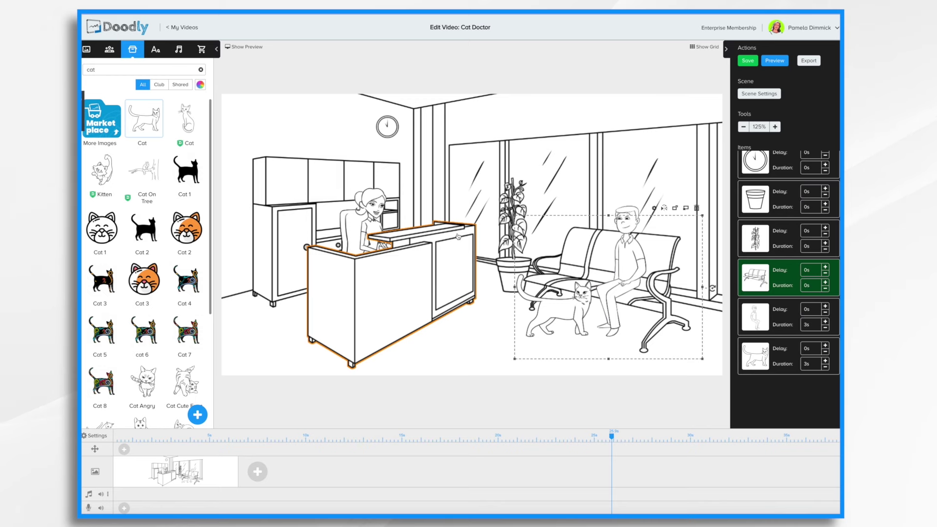
# - Save the Cat Doctor video, then play a preview of the animation and close it
pyautogui.click(748, 60)
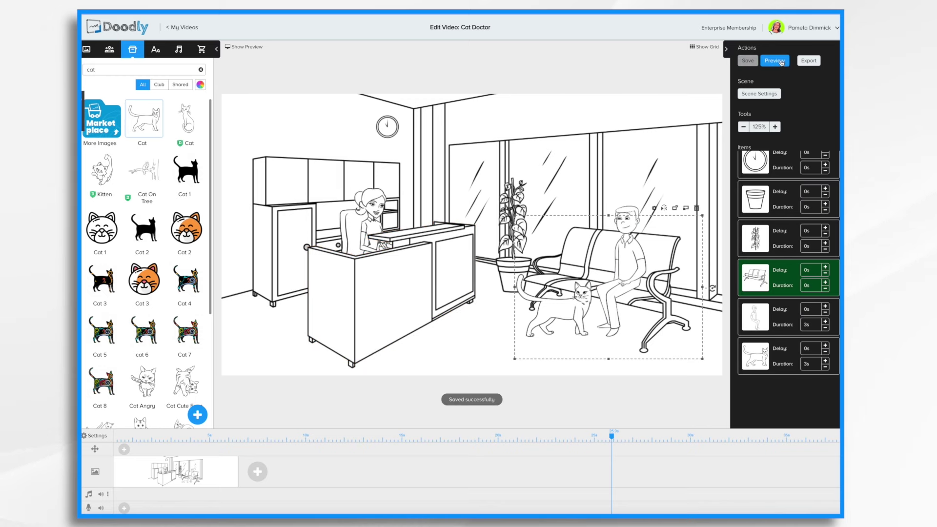
pyautogui.click(781, 61)
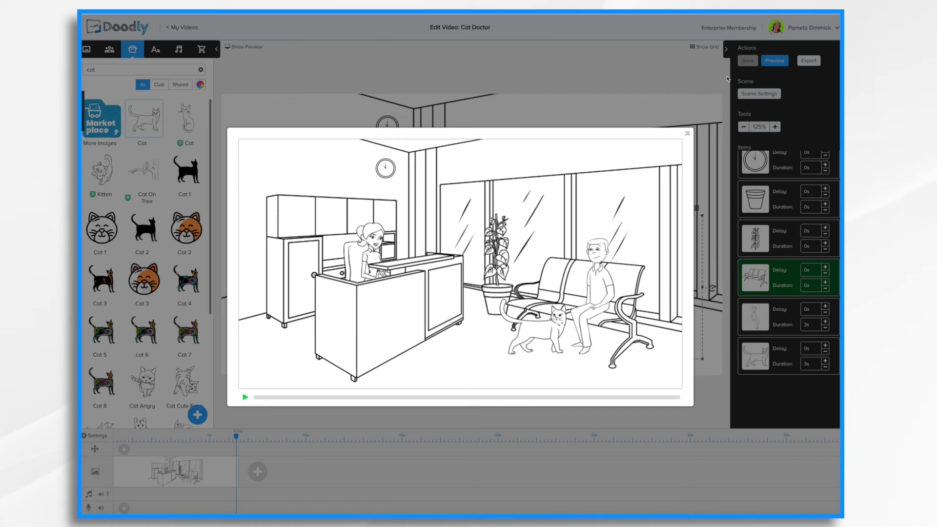
pyautogui.click(687, 134)
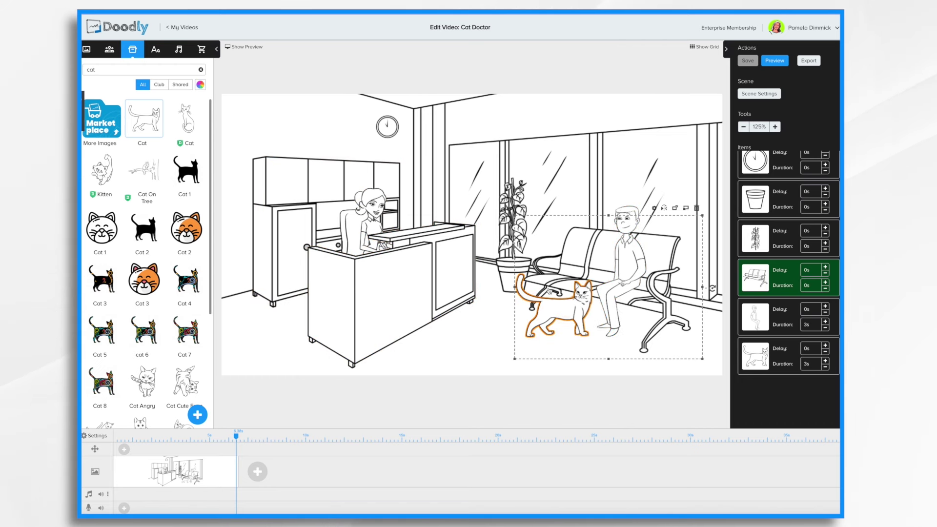
# - Search characters for 'doctor' and add Luciana Veterinarian as a new image, not a replacement
pyautogui.click(110, 51)
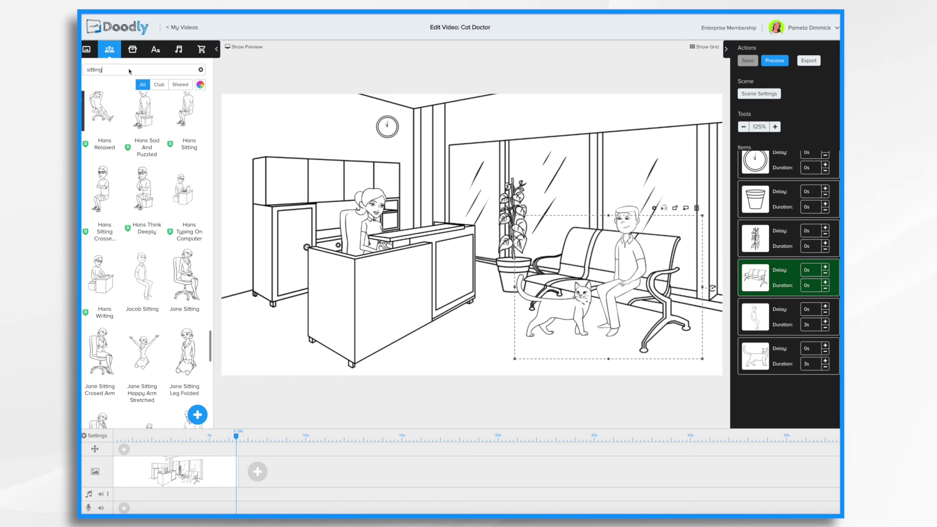
pyautogui.click(129, 71)
pyautogui.press('BackSpace')
pyautogui.press('BackSpace')
pyautogui.press('BackSpace')
pyautogui.press('BackSpace')
pyautogui.write('doctor')
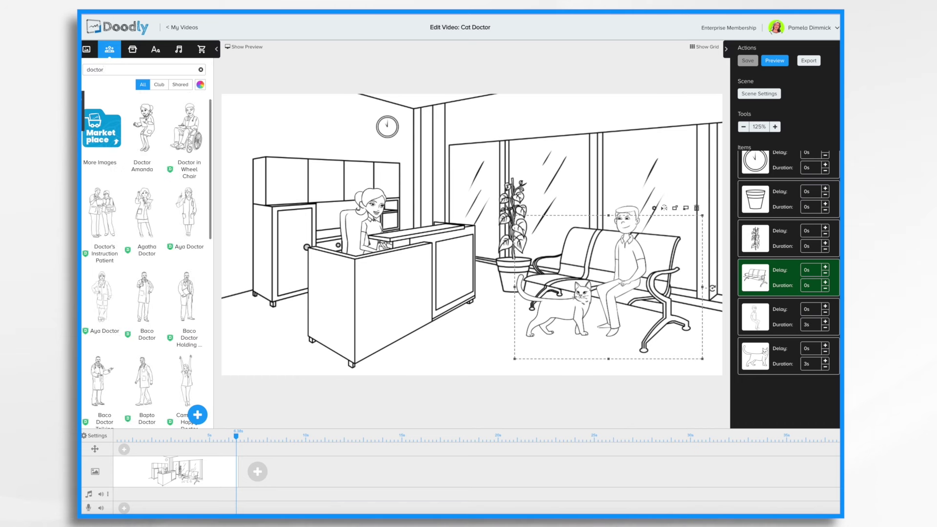
pyautogui.scroll(-3, 171, 263)
pyautogui.scroll(-6, 171, 263)
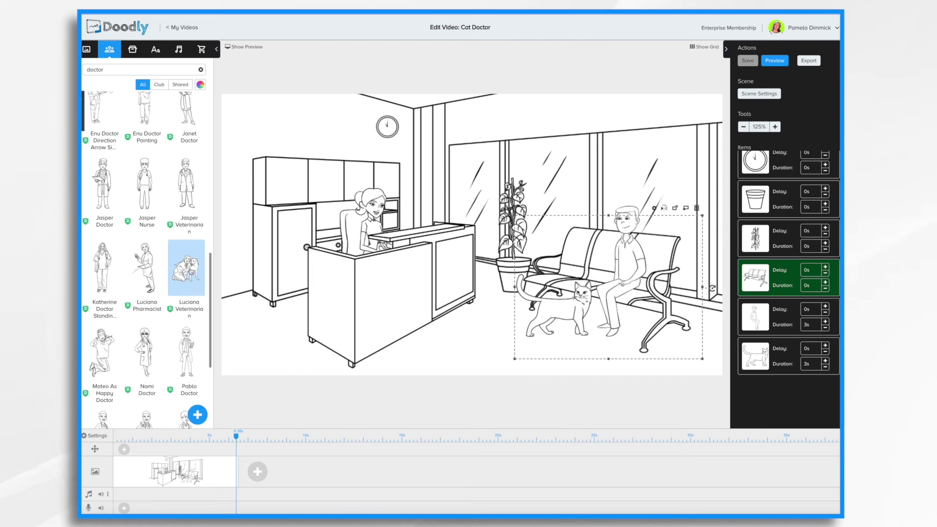
pyautogui.moveTo(185, 267); pyautogui.dragTo(300, 287)
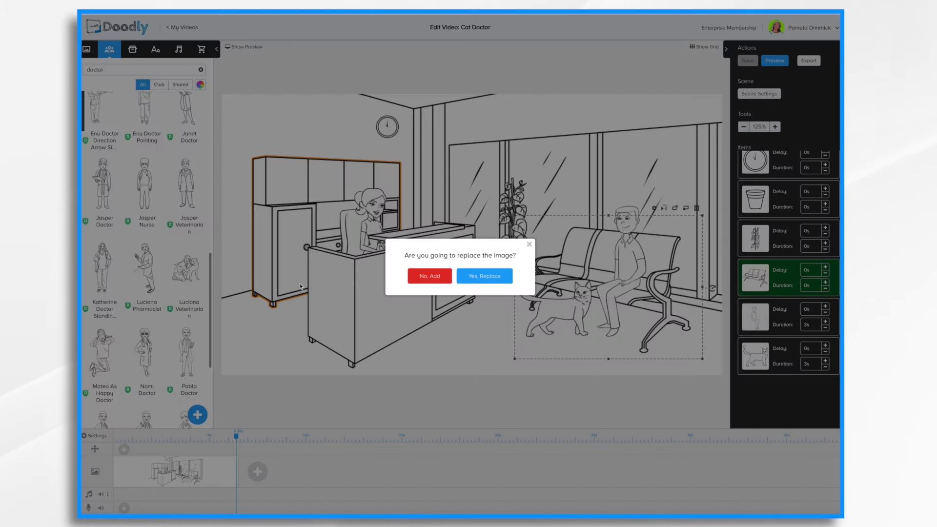
pyautogui.click(440, 278)
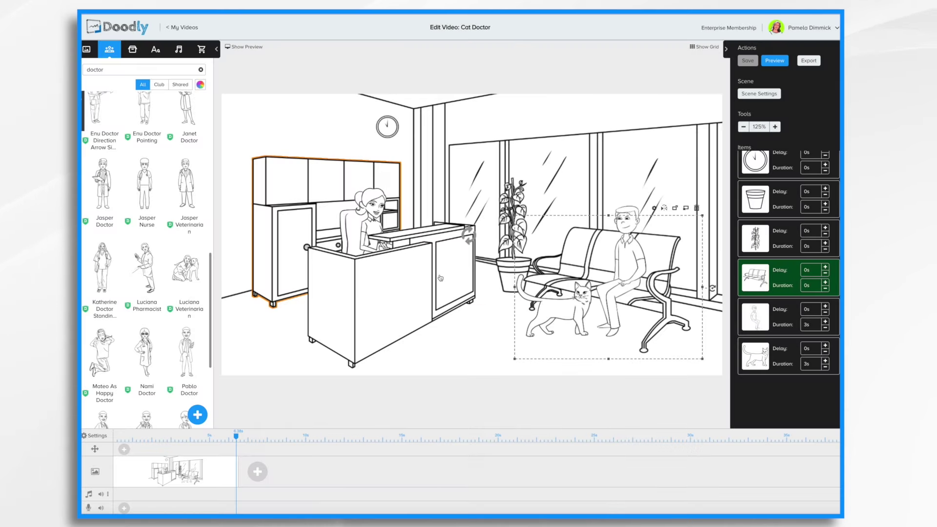
# - Shrink the vet and dog and place them in front of the reception desk near the cat
pyautogui.moveTo(301, 276); pyautogui.dragTo(412, 281)
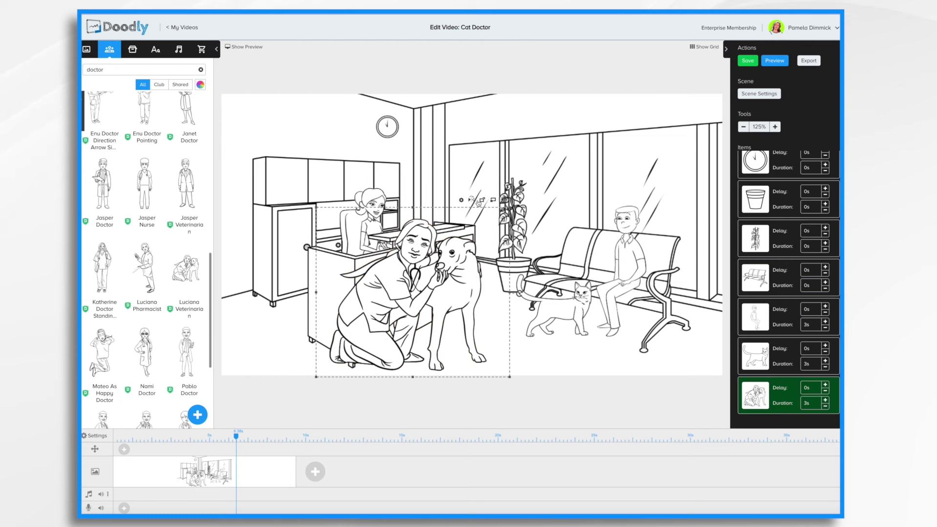
pyautogui.moveTo(509, 207); pyautogui.dragTo(460, 250)
pyautogui.moveTo(385, 300); pyautogui.dragTo(440, 292)
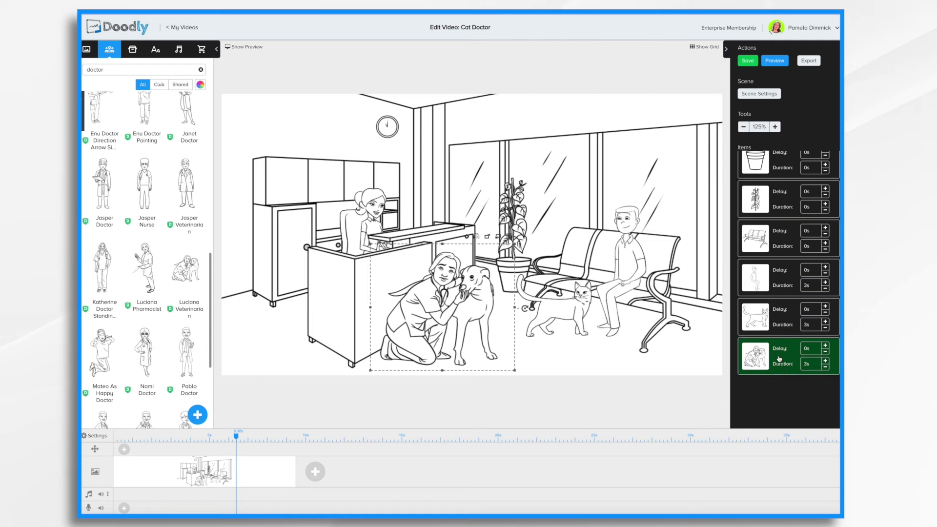
pyautogui.scroll(-1, 779, 359)
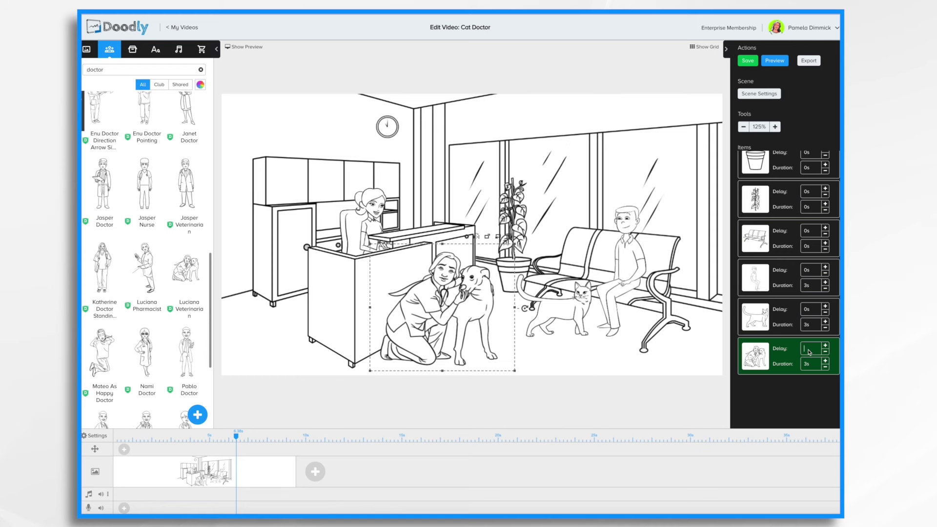
# - Apply a 5-second delay to the vet and dog, then preview the scene
pyautogui.press('Return')
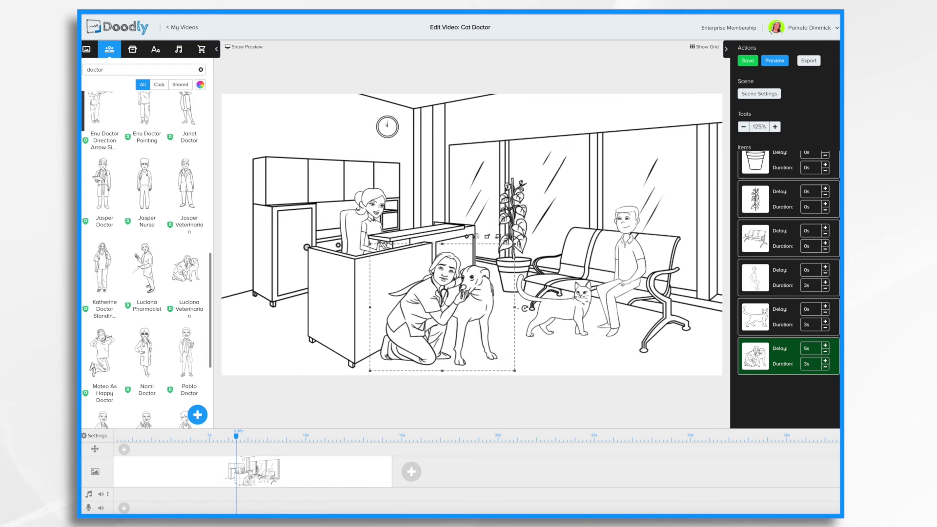
pyautogui.click(778, 63)
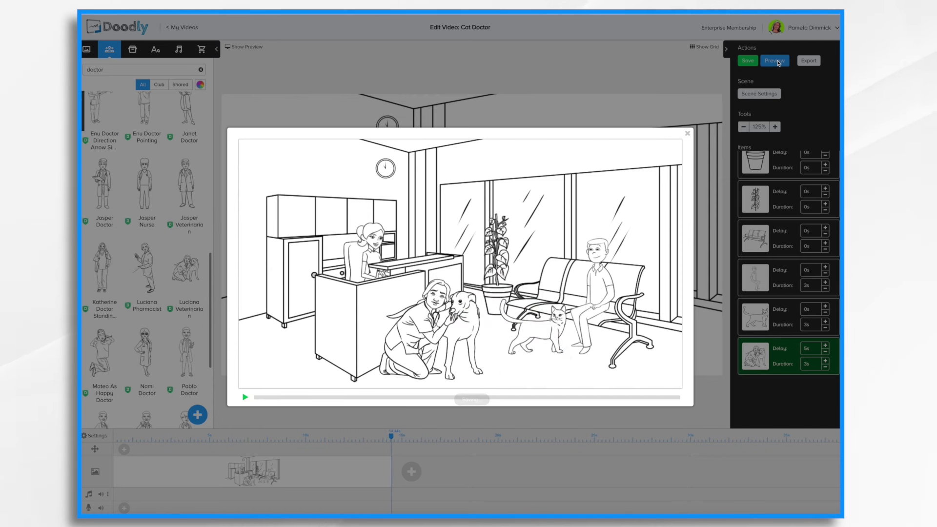
# - Exit the preview and return to the Cat Doctor editor
pyautogui.press('Escape')
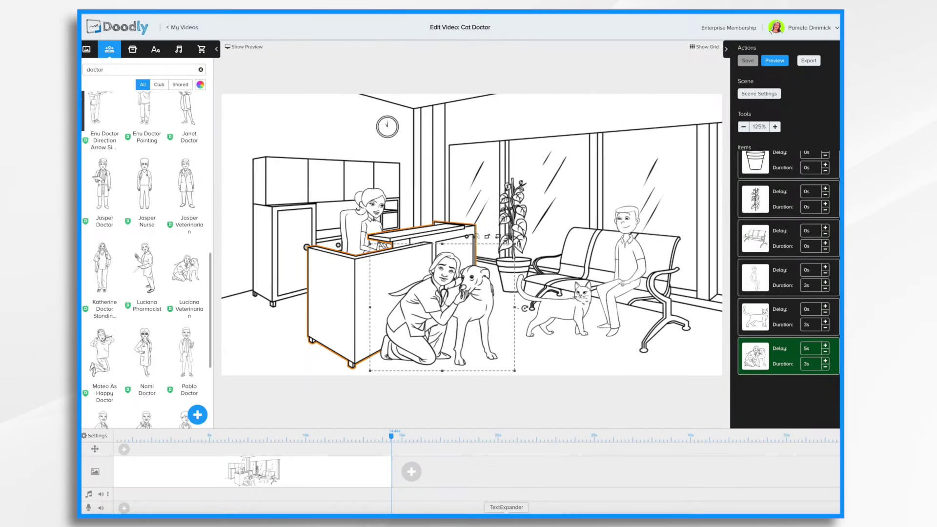